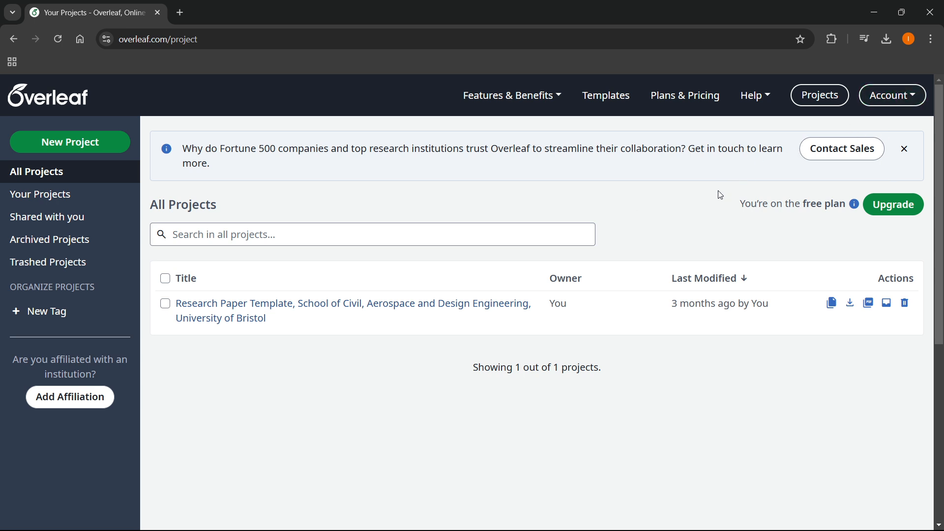
- Look over the available new-project types and template categories
left_click(72, 98)
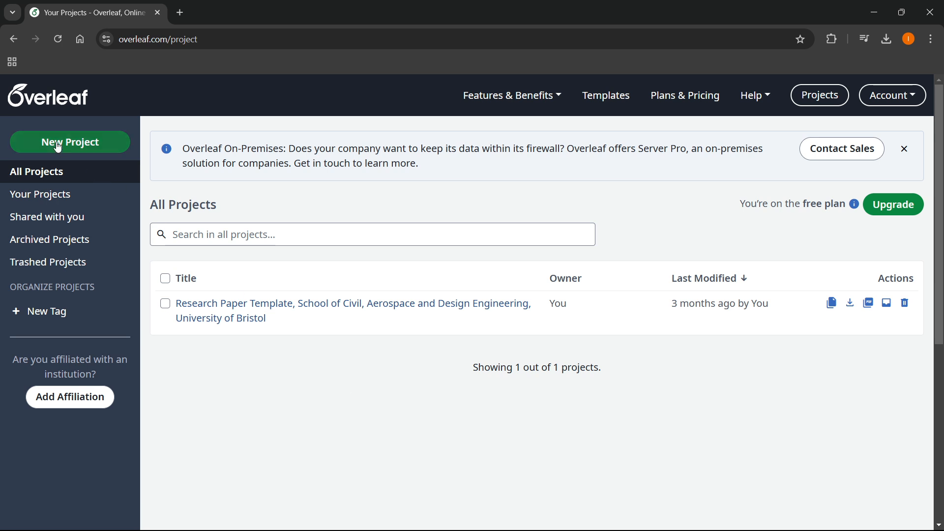
left_click(81, 148)
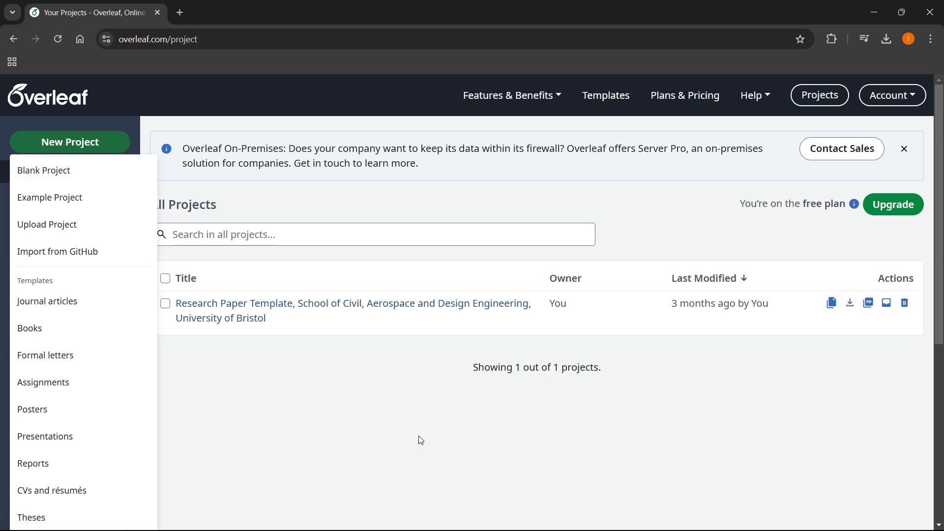
left_click(441, 385)
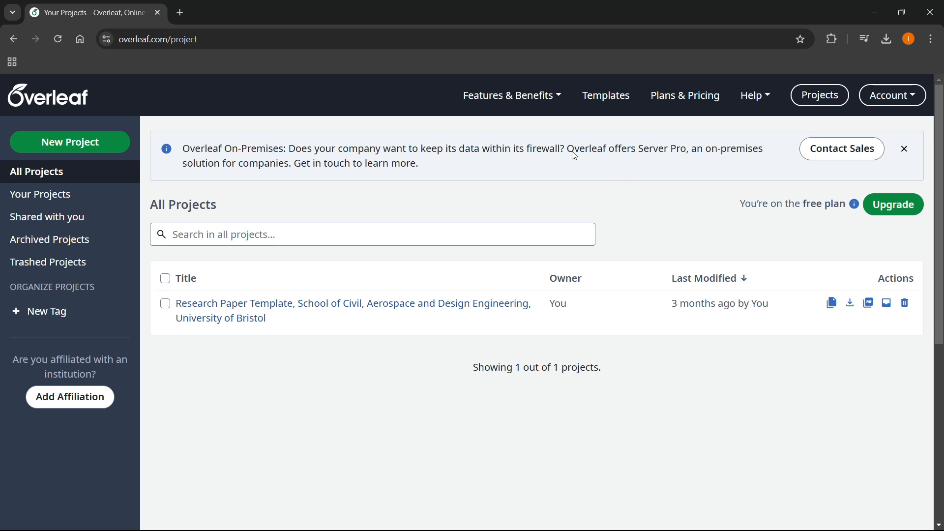
- Open the template gallery and go to the CVs and résumés category
left_click(608, 101)
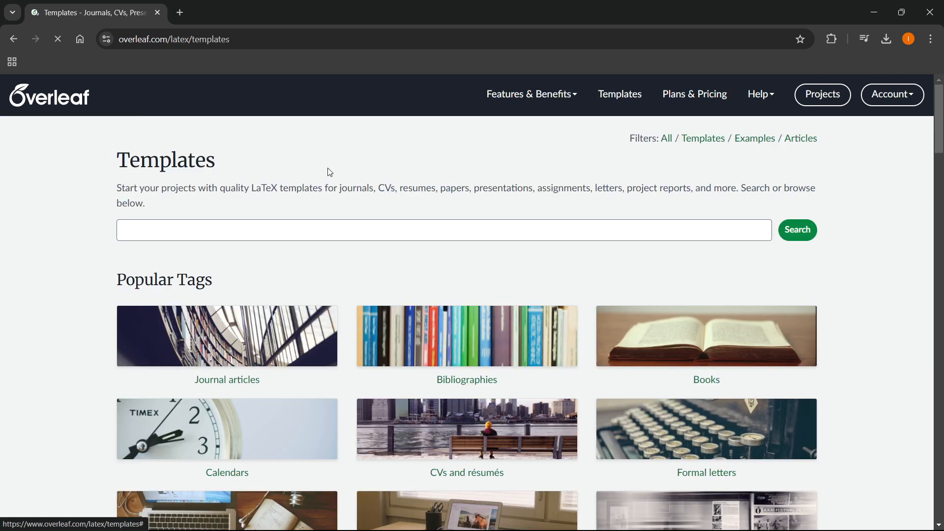
scroll(194, 207, "down", 1)
left_click_drag(91, 218, 252, 215)
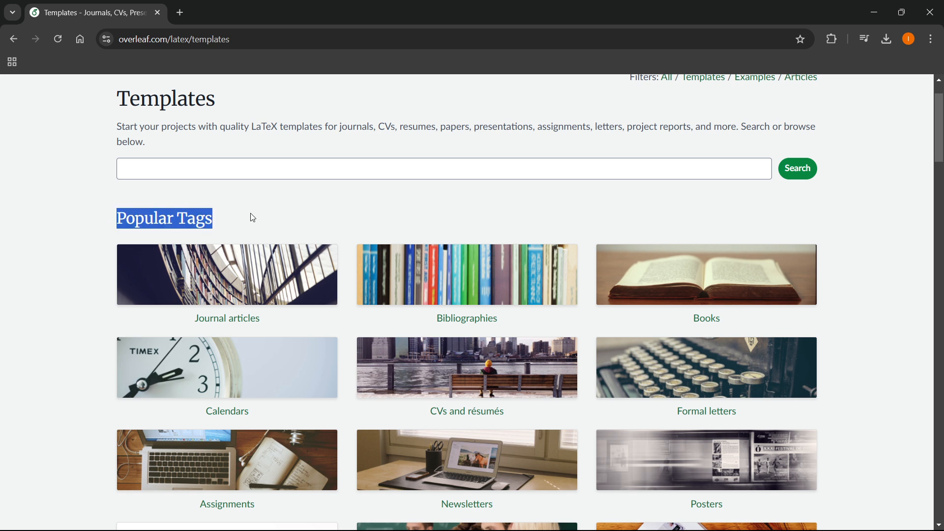
left_click(255, 216)
scroll(255, 215, "down", 2)
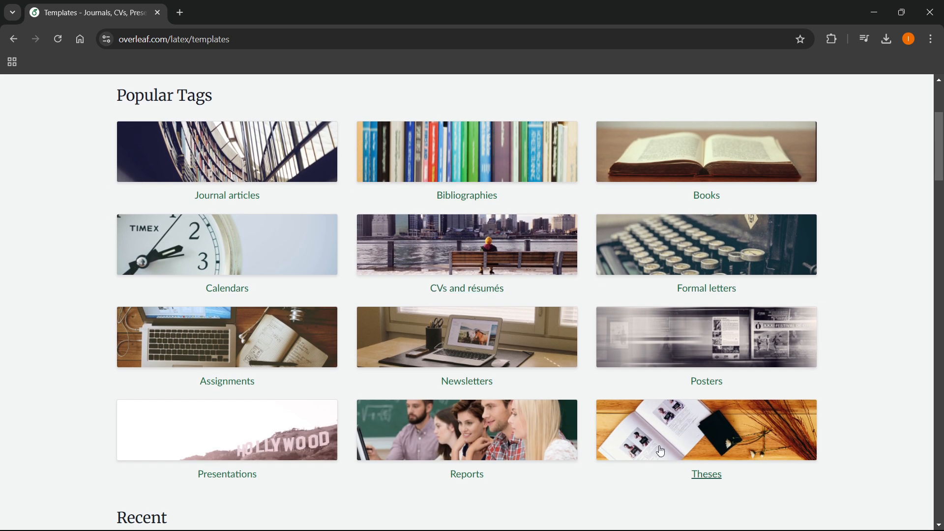
scroll(452, 359, "up", 1)
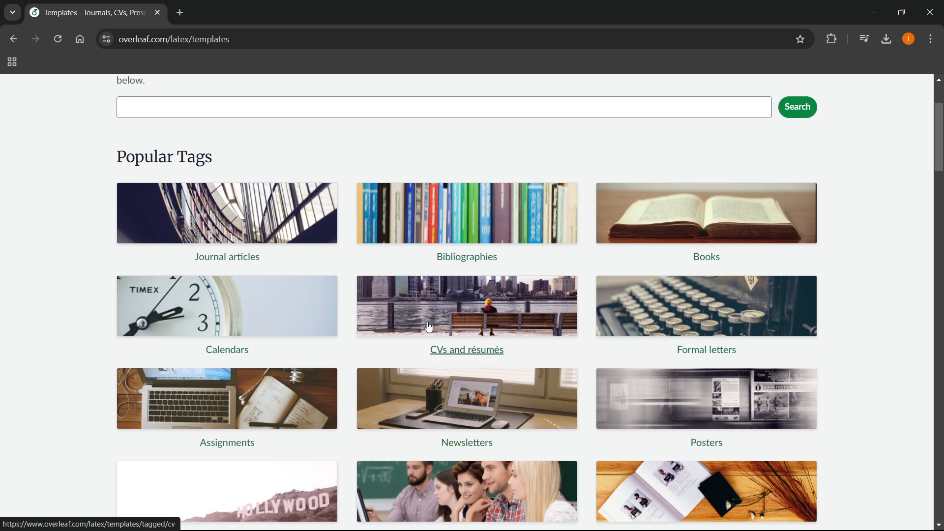
scroll(449, 343, "up", 1)
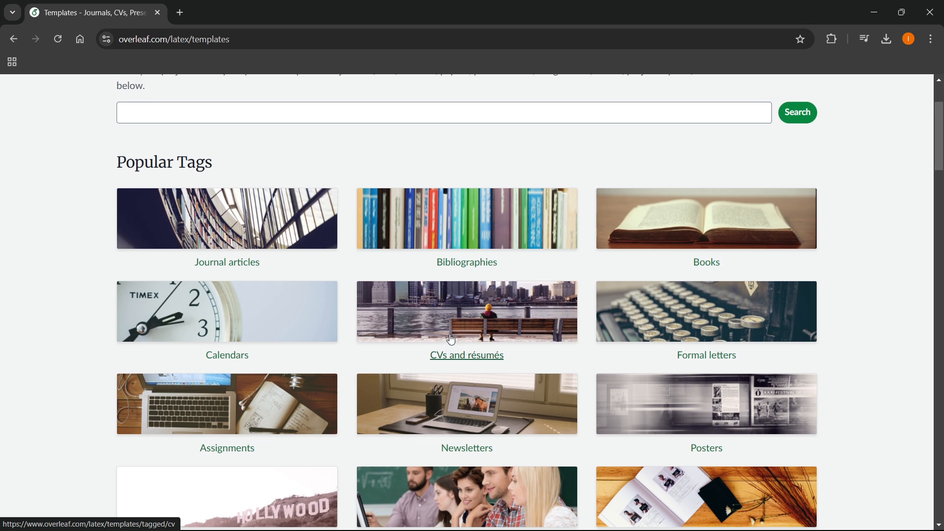
scroll(436, 388, "down", 3)
scroll(433, 309, "up", 2)
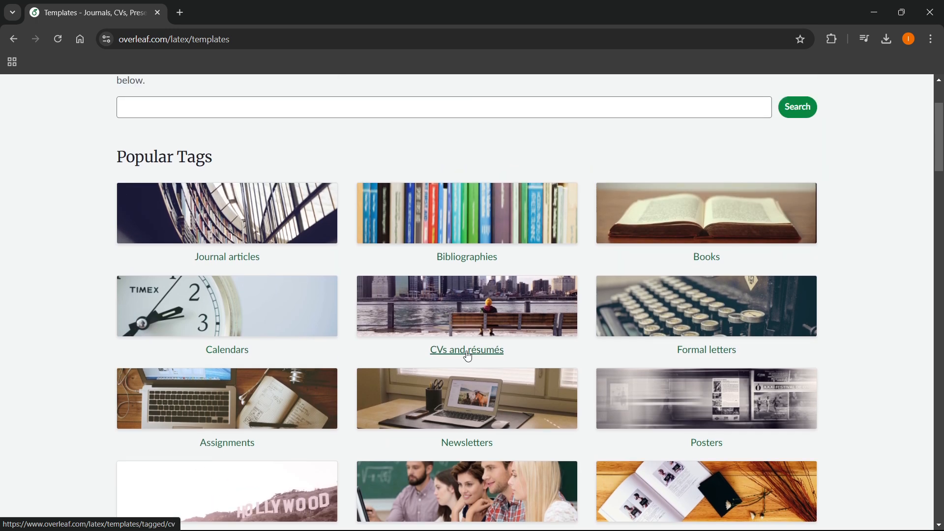
left_click(468, 328)
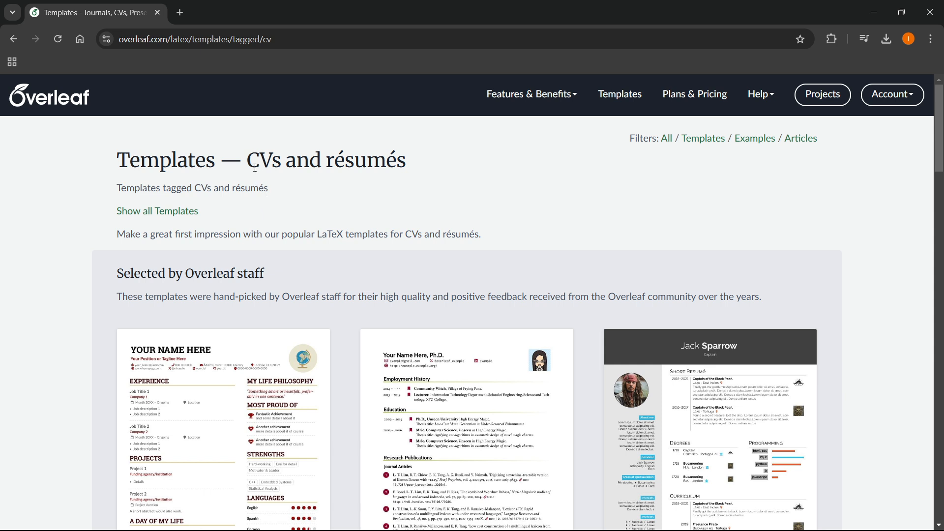
- Examine the staff-selected and recent templates in the CVs and résumés category
scroll(252, 192, "down", 2)
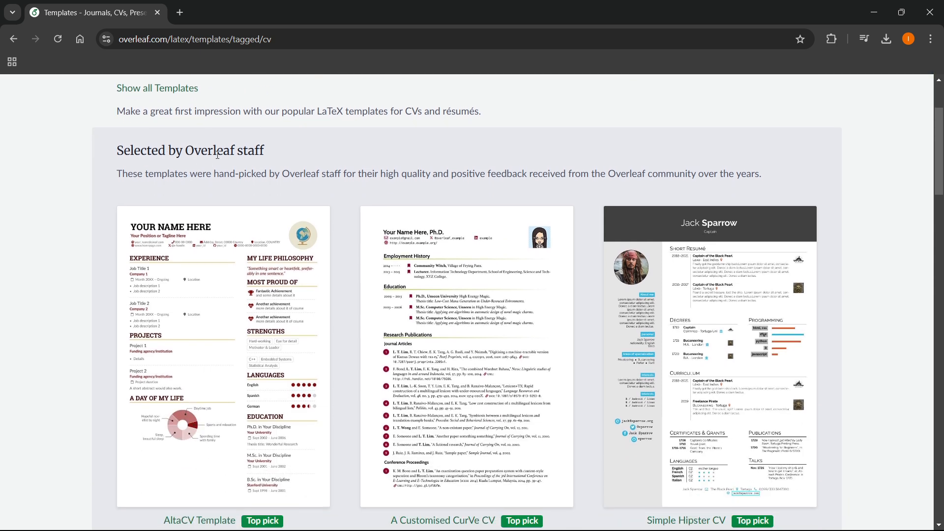
scroll(310, 185, "down", 2)
scroll(443, 231, "up", 1)
scroll(543, 272, "down", 1)
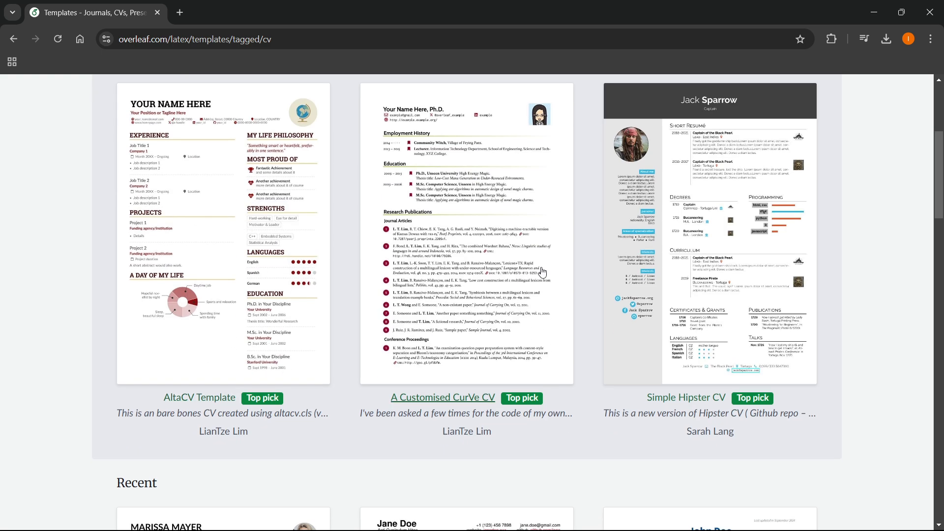
scroll(542, 272, "up", 3)
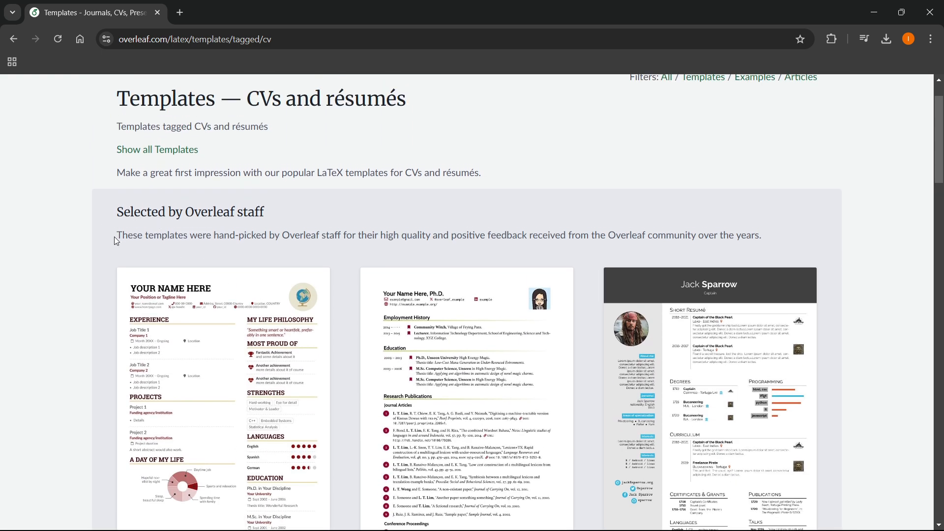
left_click_drag(116, 241, 738, 235)
left_click(776, 238)
scroll(776, 238, "down", 3)
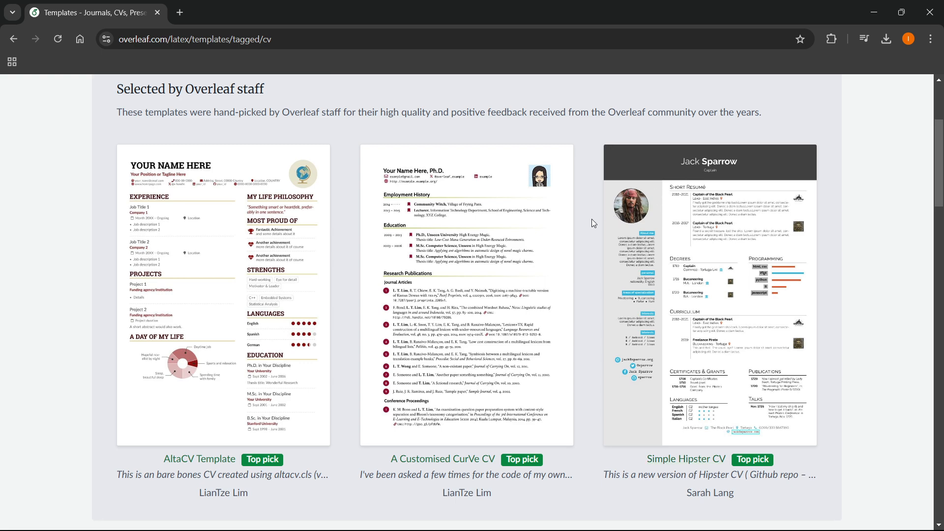
scroll(591, 219, "down", 10)
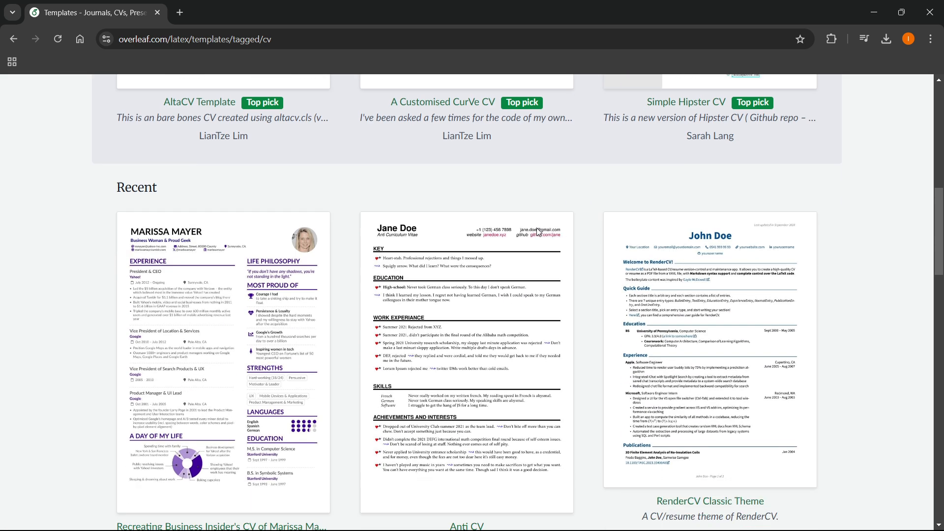
scroll(531, 230, "down", 13)
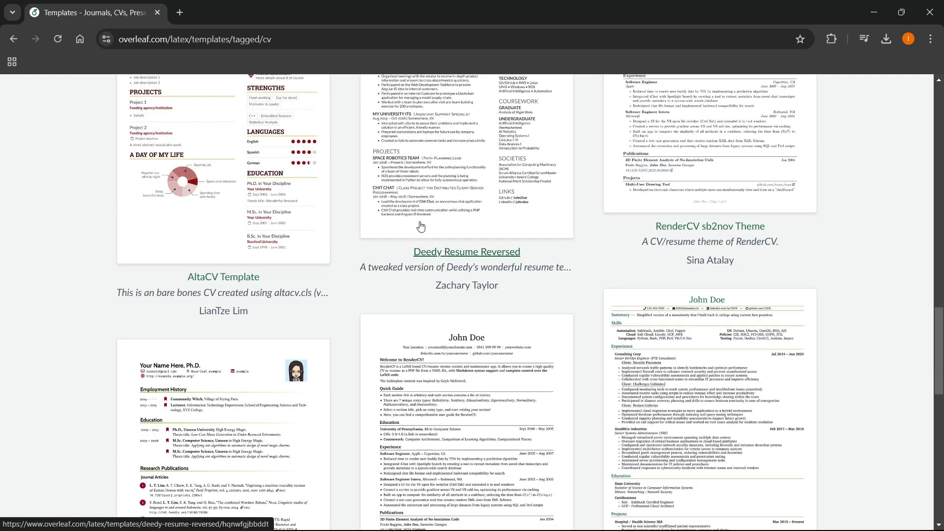
scroll(410, 221, "down", 5)
scroll(388, 295, "up", 2)
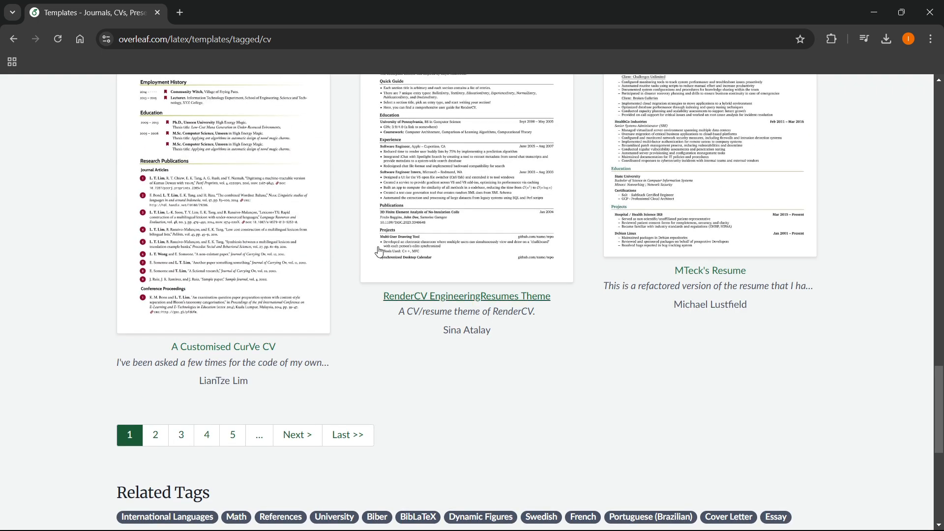
scroll(334, 373, "up", 5)
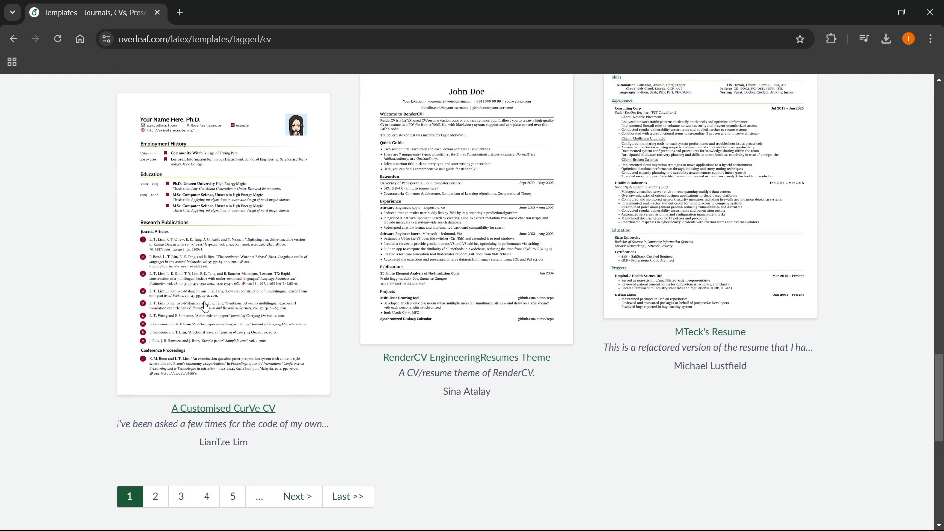
scroll(556, 336, "up", 7)
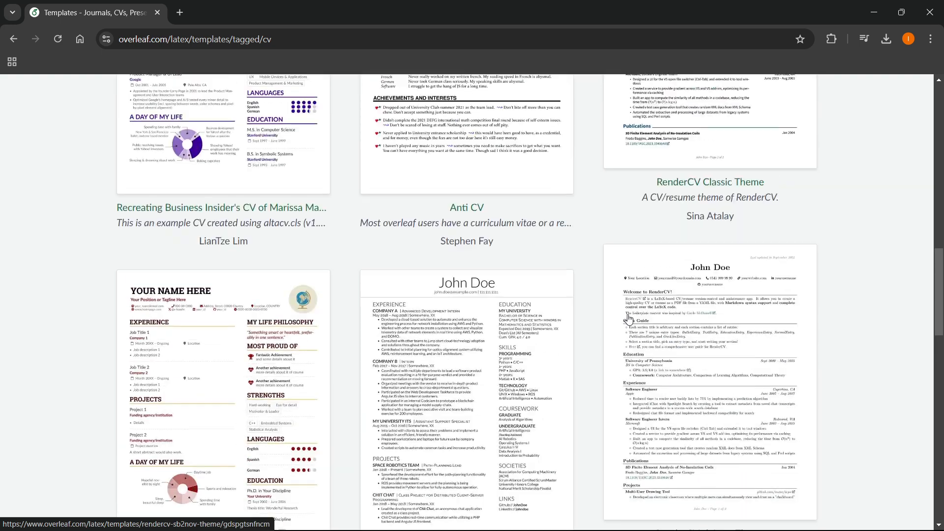
scroll(517, 308, "up", 10)
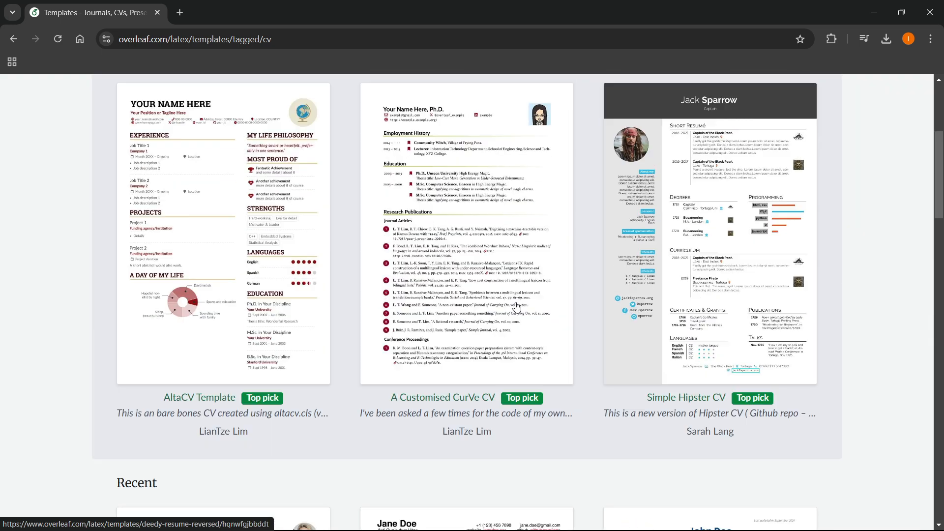
- Choose the AltaCV Template from the staff selection and open it as a new project
scroll(406, 314, "down", 1)
scroll(407, 313, "down", 1)
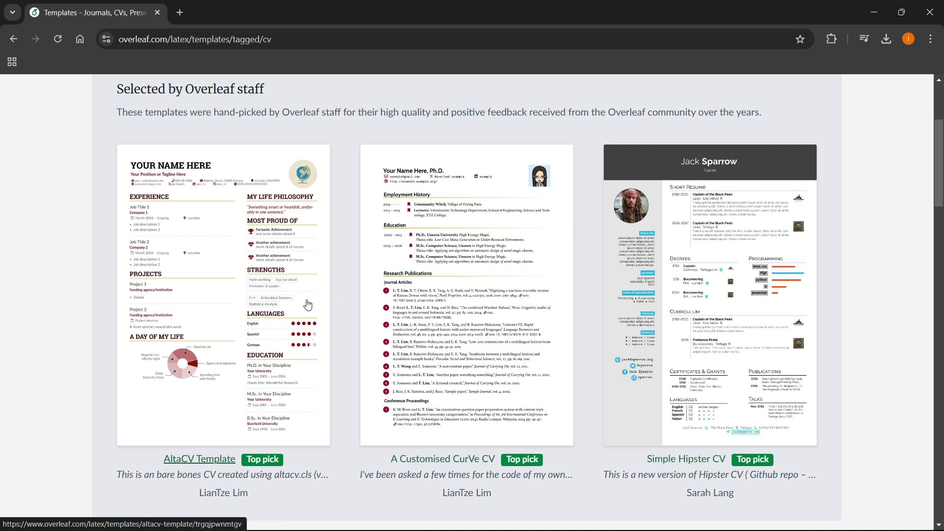
left_click(241, 324)
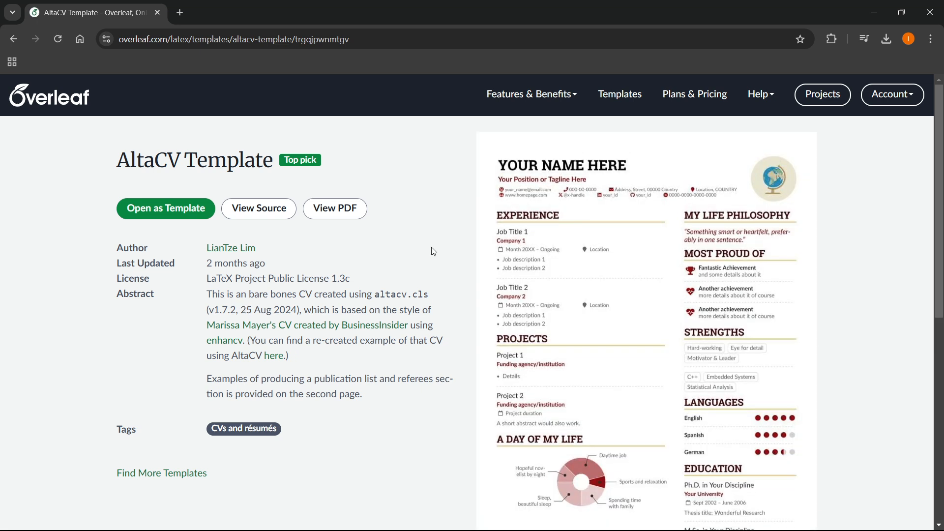
left_click(158, 207)
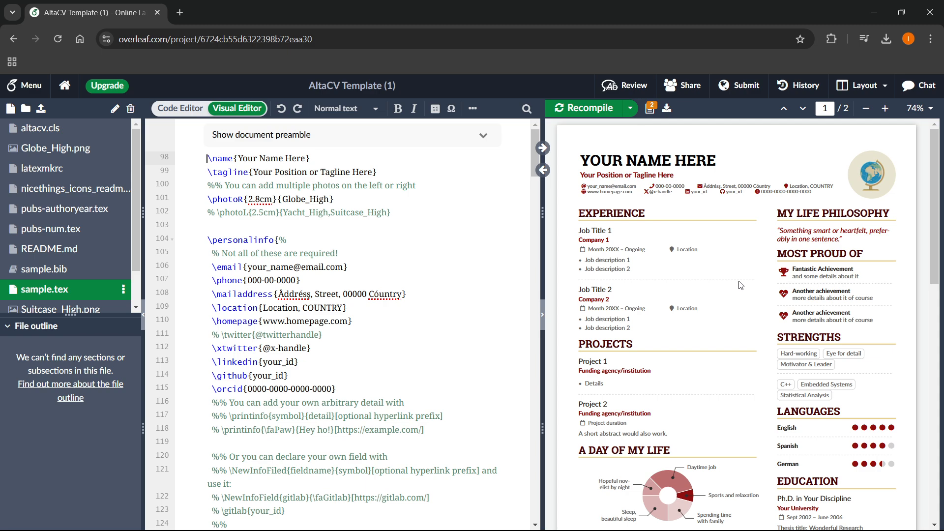
- Examine the sample.tex source in both the Code Editor and the Visual Editor, ending in the Visual Editor
scroll(317, 226, "down", 6)
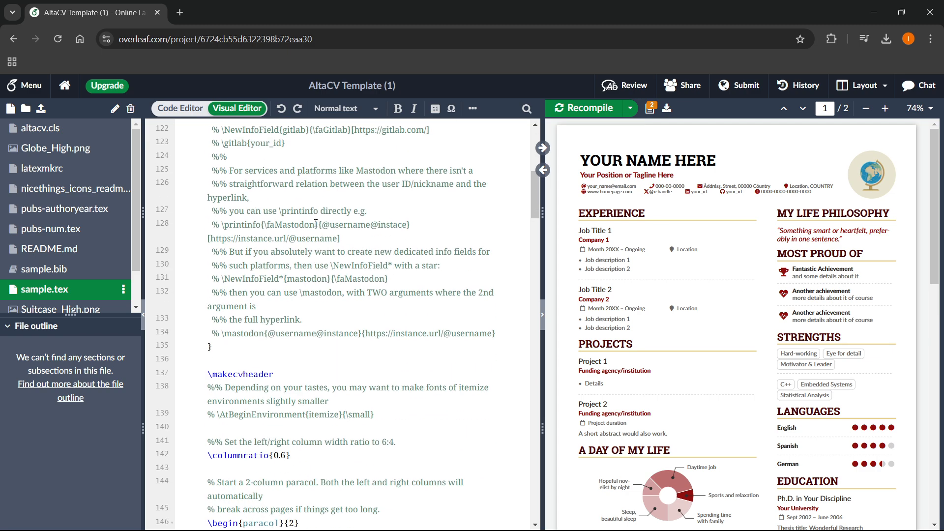
scroll(318, 227, "up", 6)
left_click(181, 112)
scroll(339, 325, "down", 10)
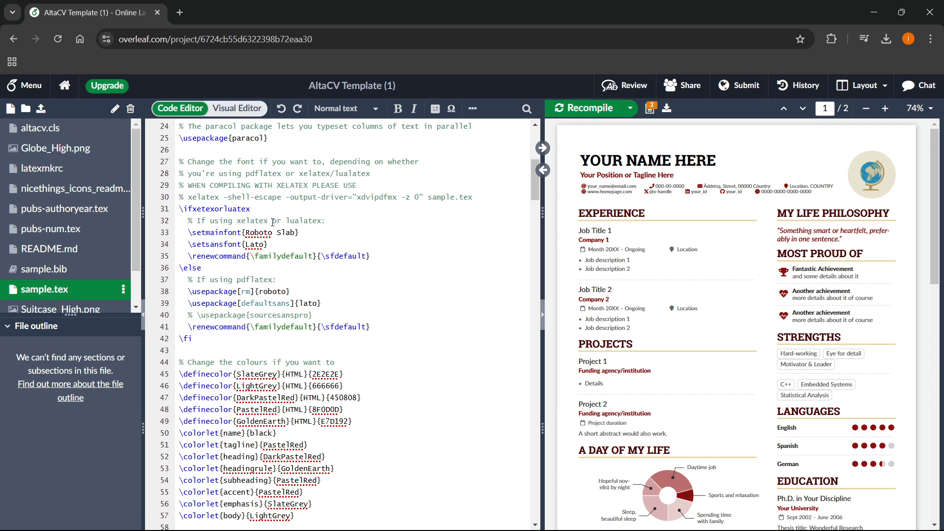
scroll(335, 228, "down", 20)
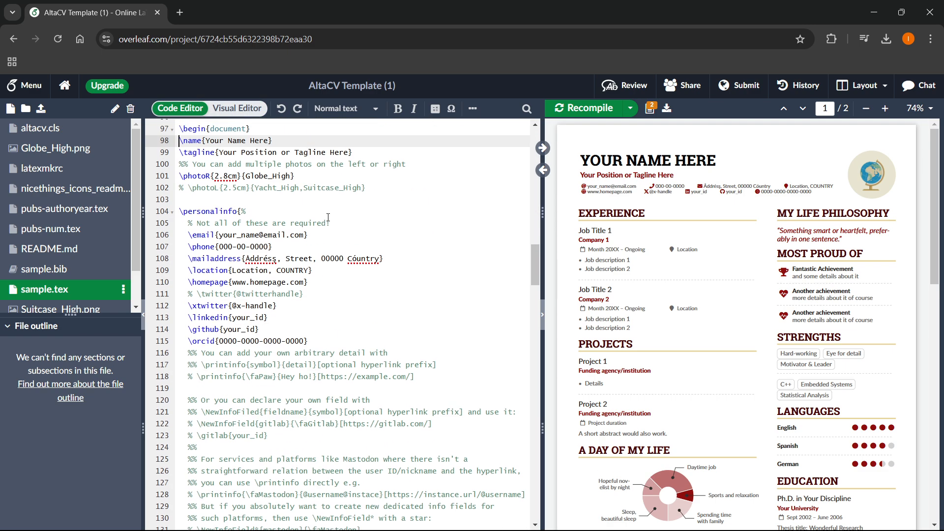
scroll(335, 229, "down", 14)
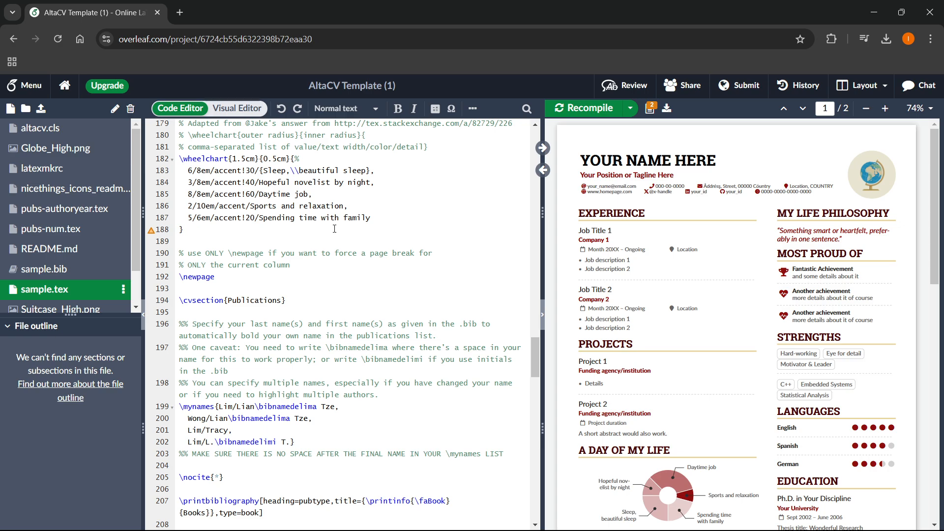
scroll(333, 245, "up", 20)
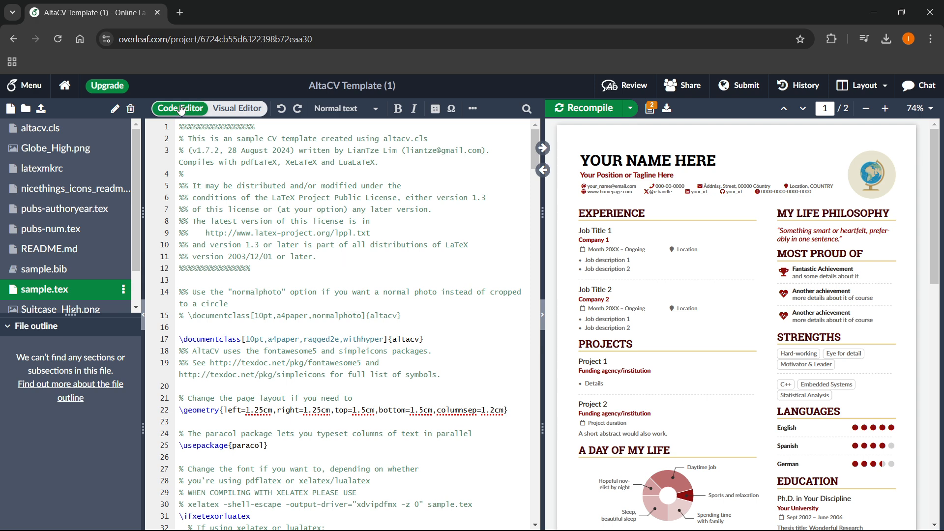
left_click(248, 110)
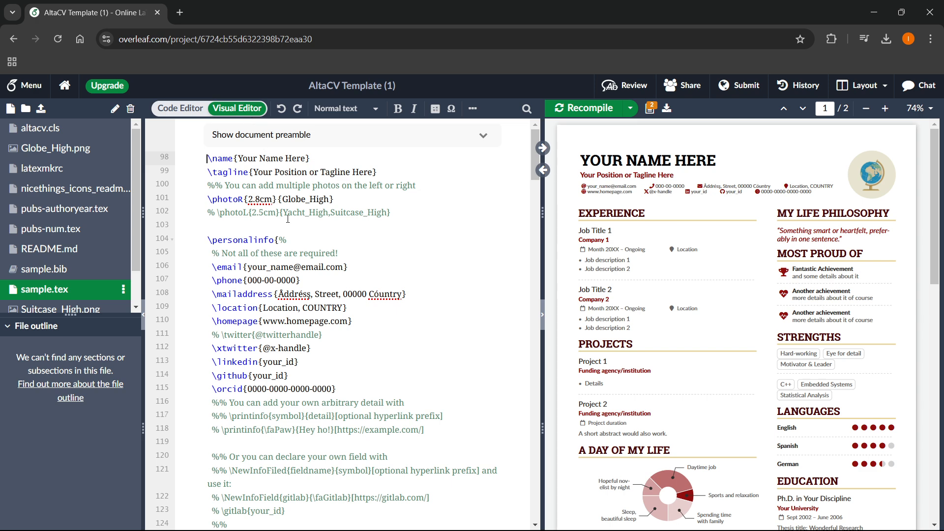
scroll(287, 219, "down", 10)
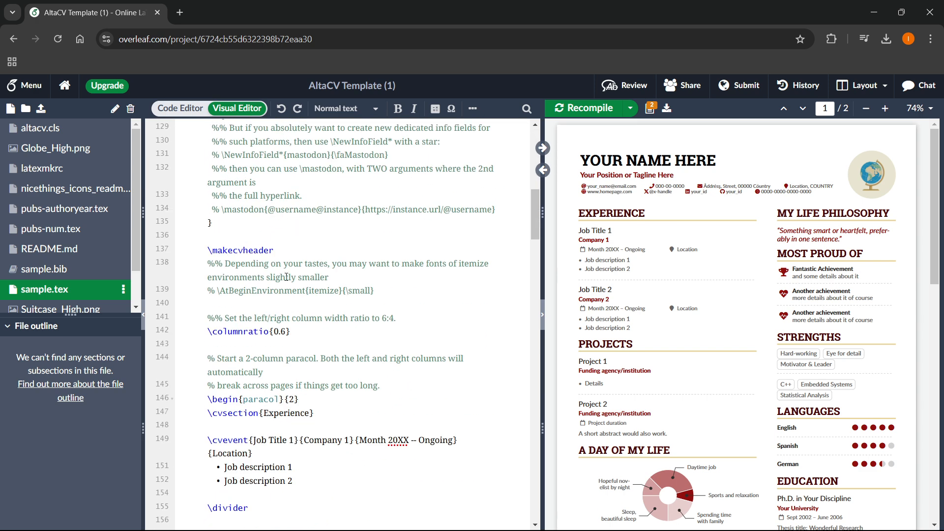
scroll(287, 277, "down", 8)
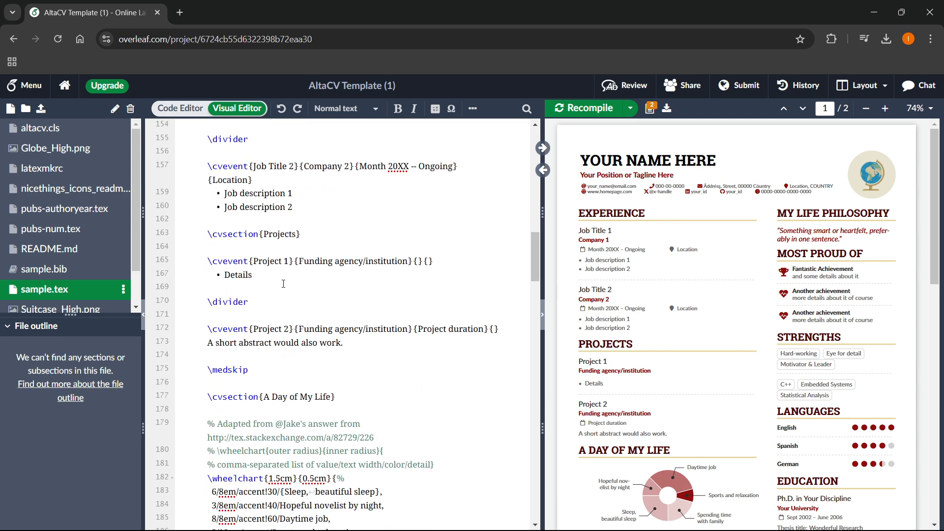
scroll(284, 284, "up", 18)
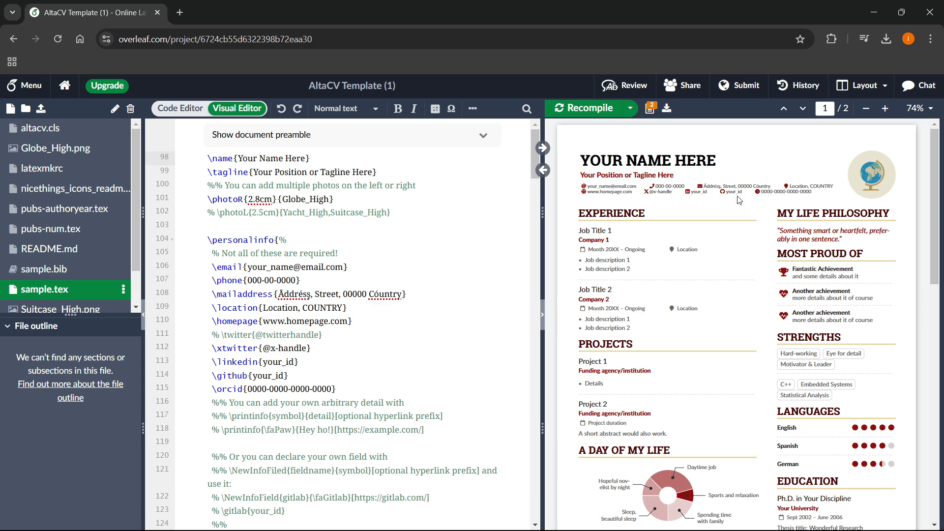
- Try the email link in the compiled CV preview and dismiss the app selection
left_click(623, 187)
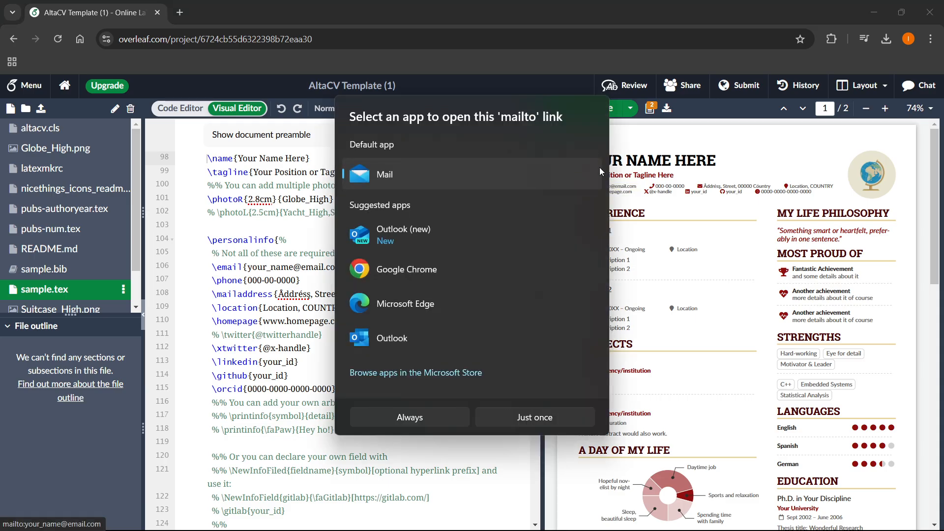
left_click(678, 388)
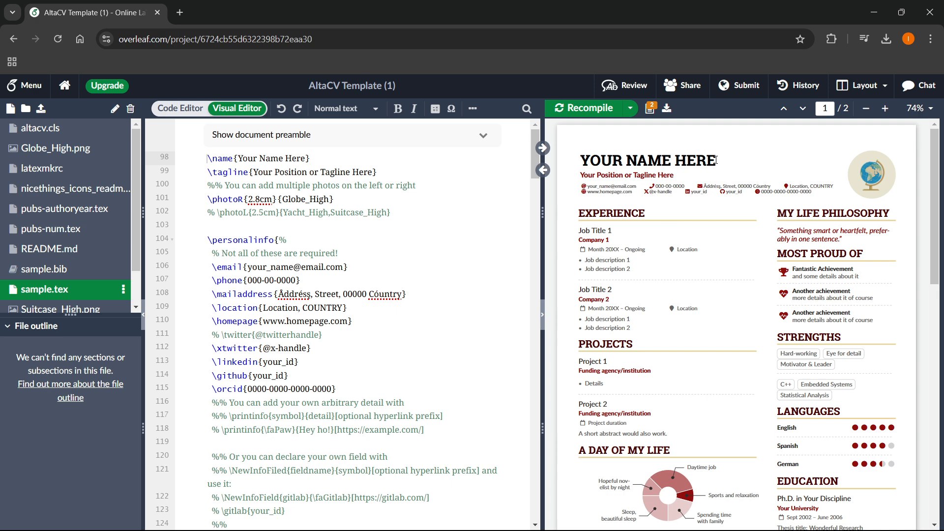
- Locate the placeholder name from the CV preview and replace it in the \name command with InstantHow
left_click_drag(716, 160, 601, 160)
double_click(602, 160)
left_click_drag(306, 158, 240, 158)
type("InstantHow")
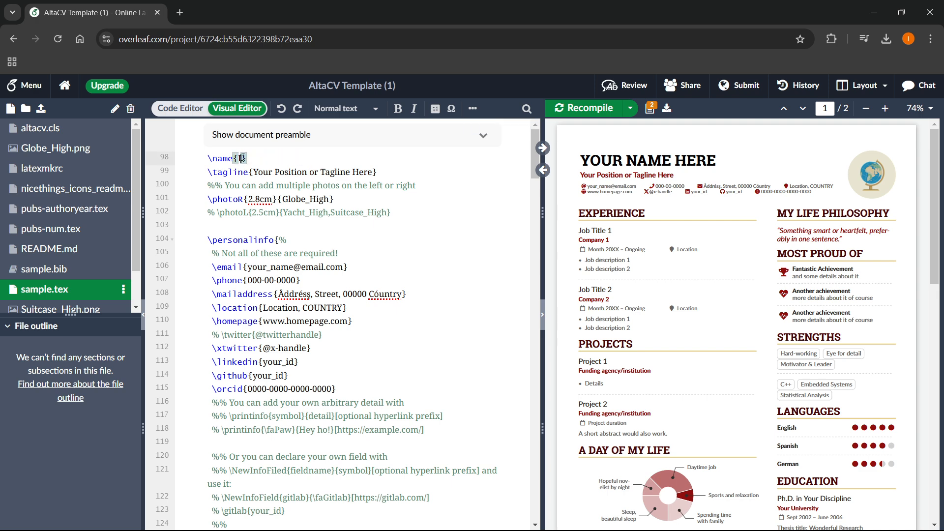
- Complete the name in the \name command as InstantHowTo and recompile the CV
type("To")
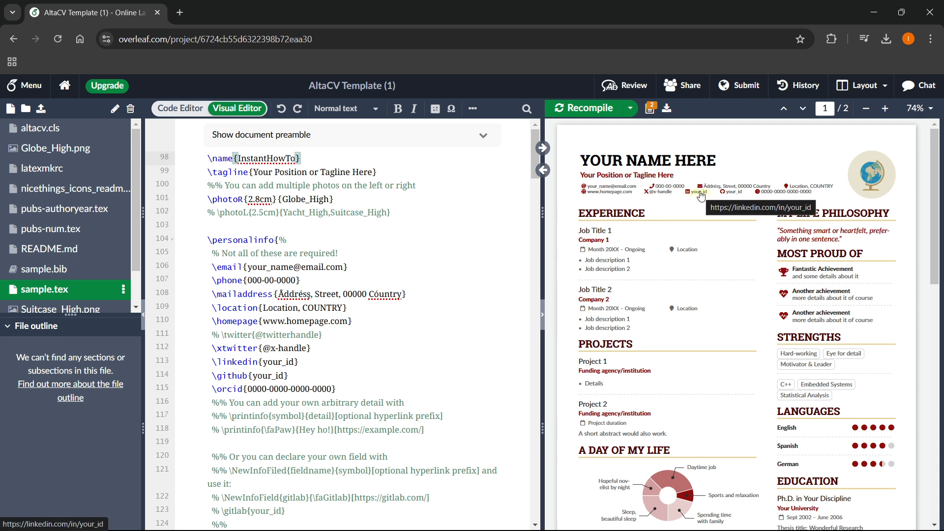
left_click(588, 108)
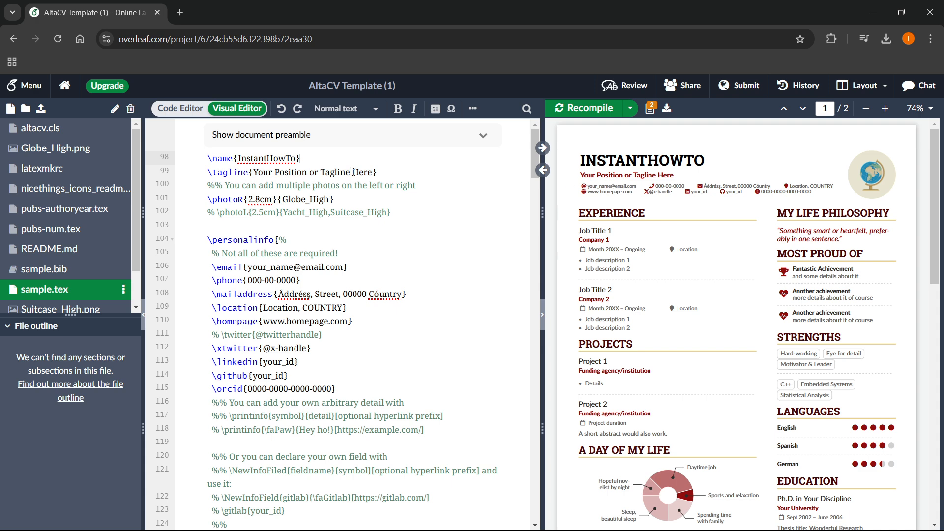
- Replace the placeholder text in the \tagline command with YouTuber and recompile the CV
left_click_drag(373, 172, 255, 175)
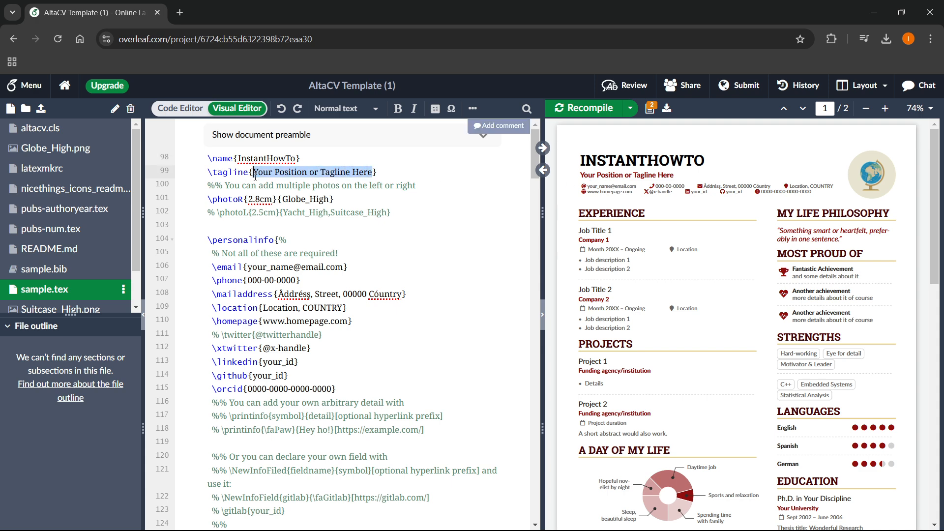
type("YouTuber")
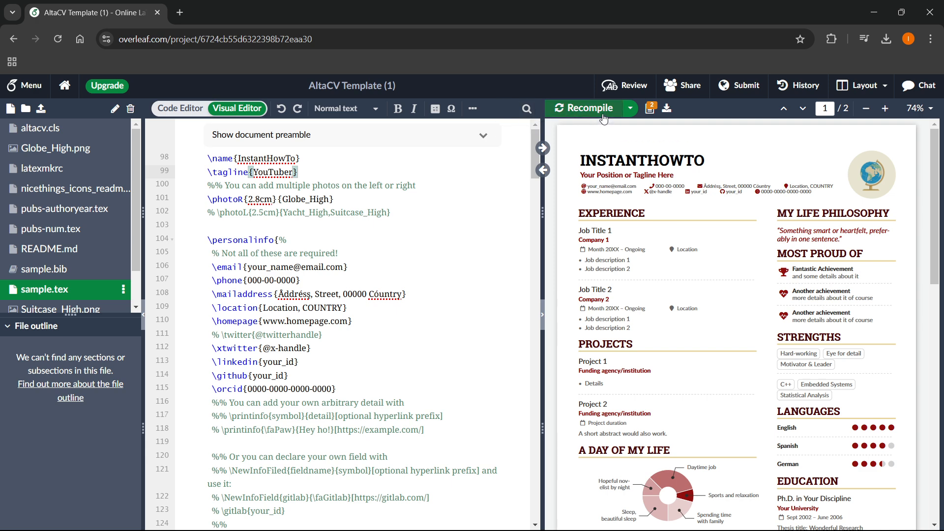
left_click(585, 108)
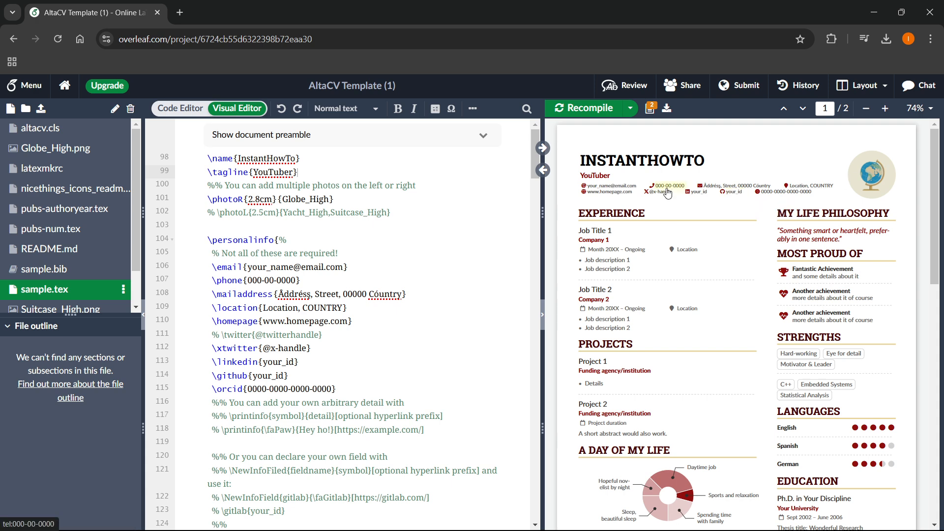
- Replace the placeholder address in the \email command of the personal info block with the contact's e-mail
left_click(239, 199)
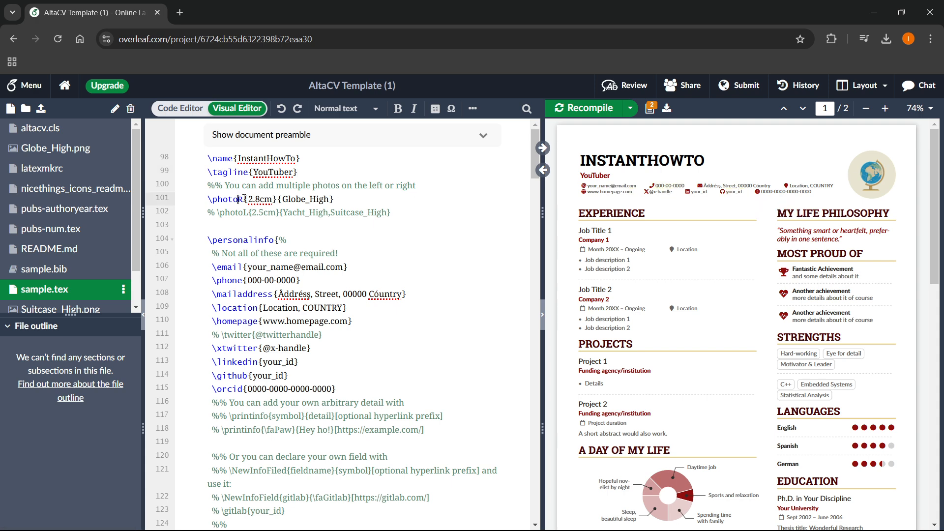
left_click(253, 276)
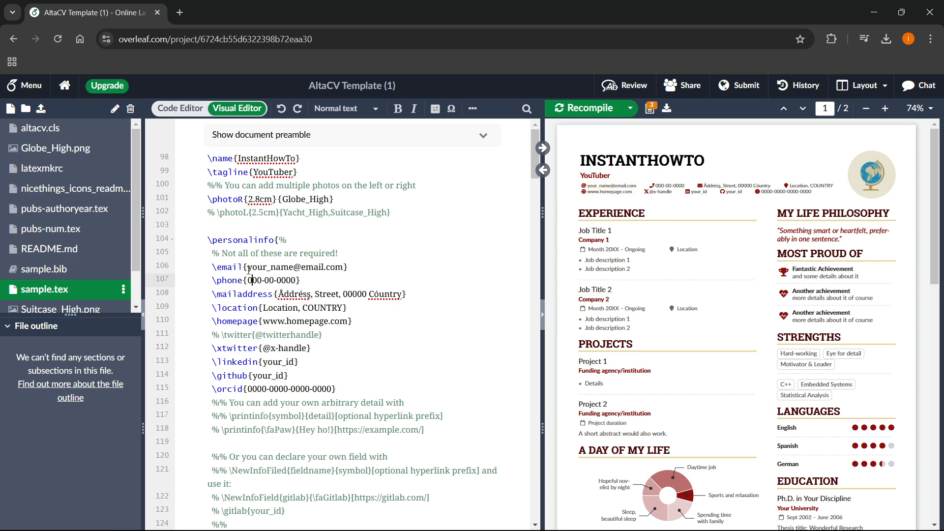
left_click(270, 268)
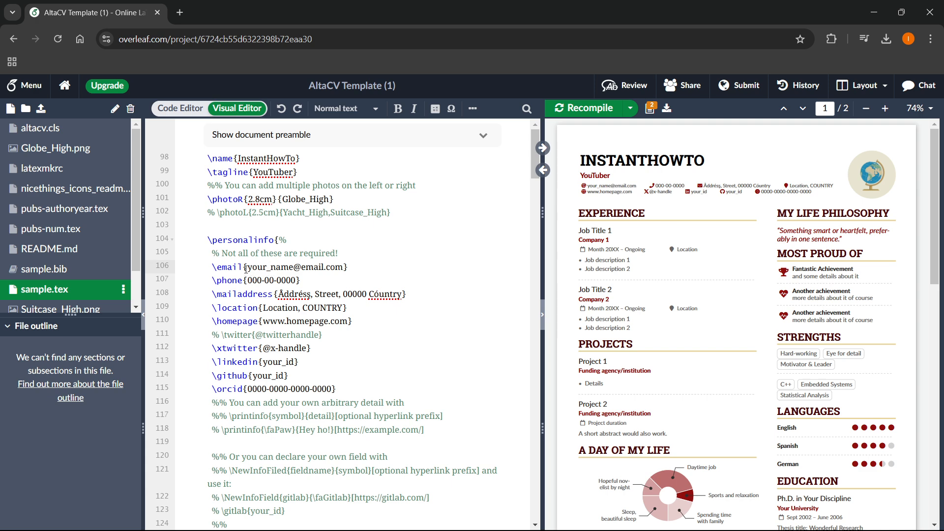
left_click_drag(246, 268, 342, 266)
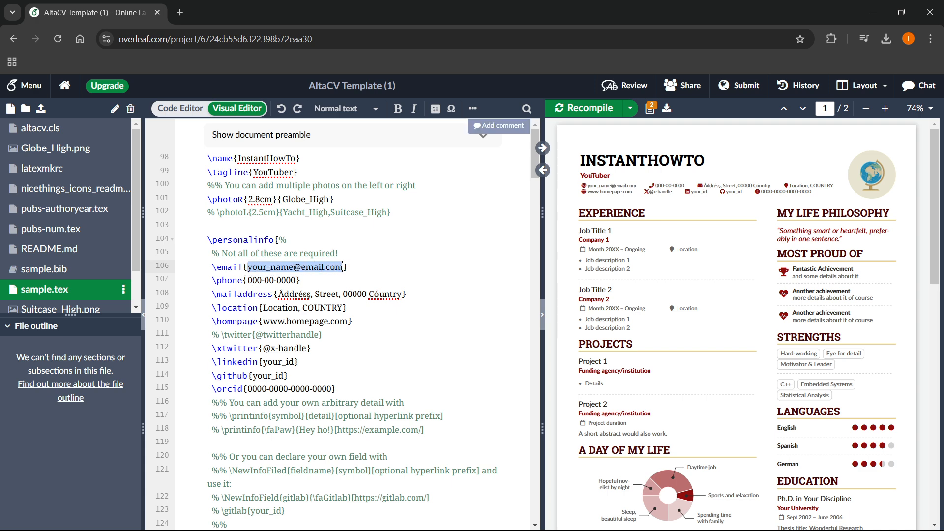
type("your@email.com")
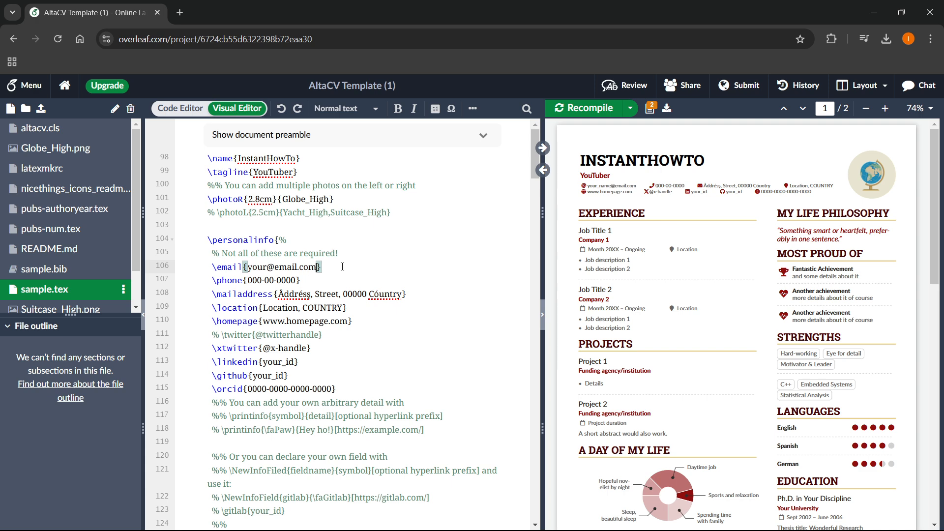
- Fill in the contact's phone number in \phone and the postal address in \mailaddress
left_click_drag(294, 278, 404, 295)
type("11111111")
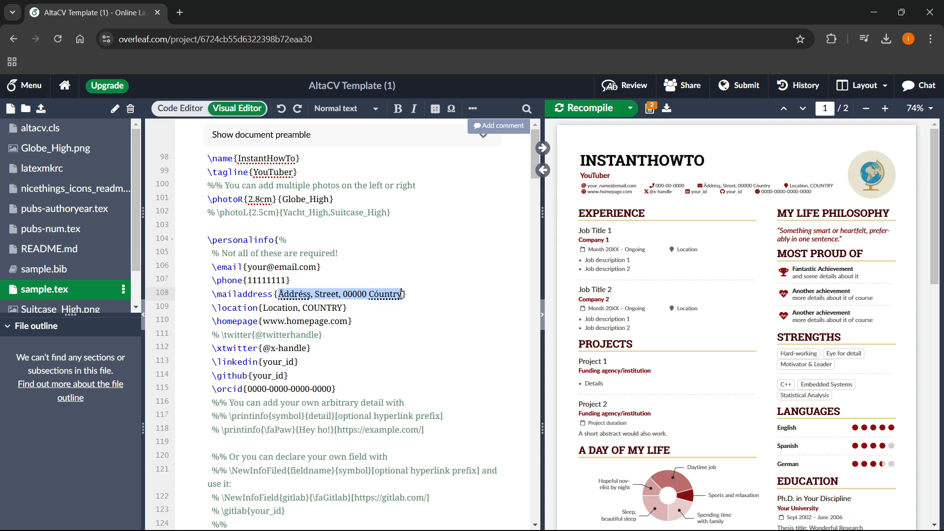
type("Street")
left_click(367, 308)
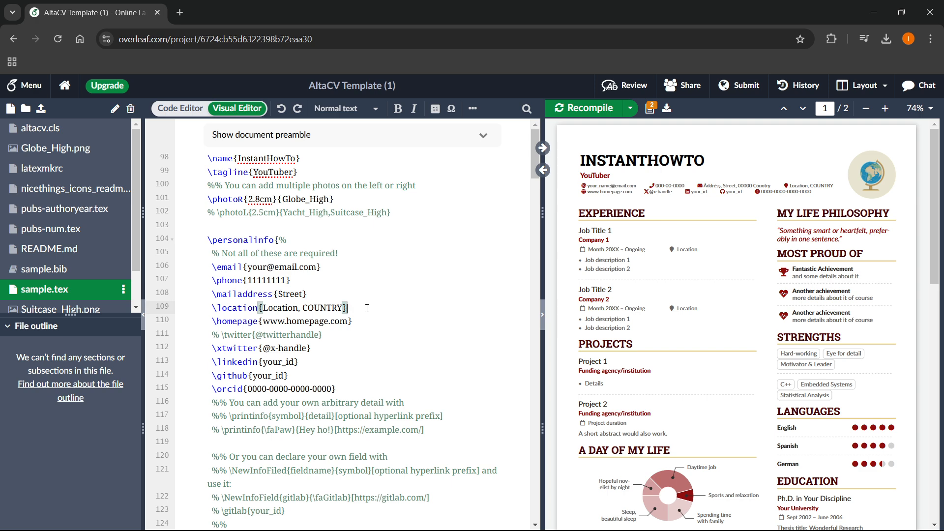
- Examine how the source from the homepage field to the Publications section matches the preview, ending at the Experience section heading
left_click_drag(263, 321, 340, 322)
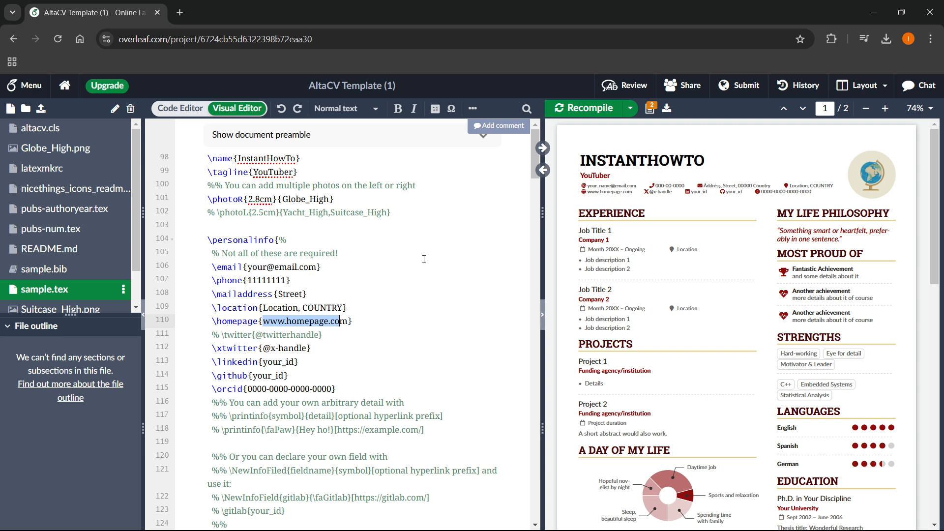
scroll(424, 259, "down", 9)
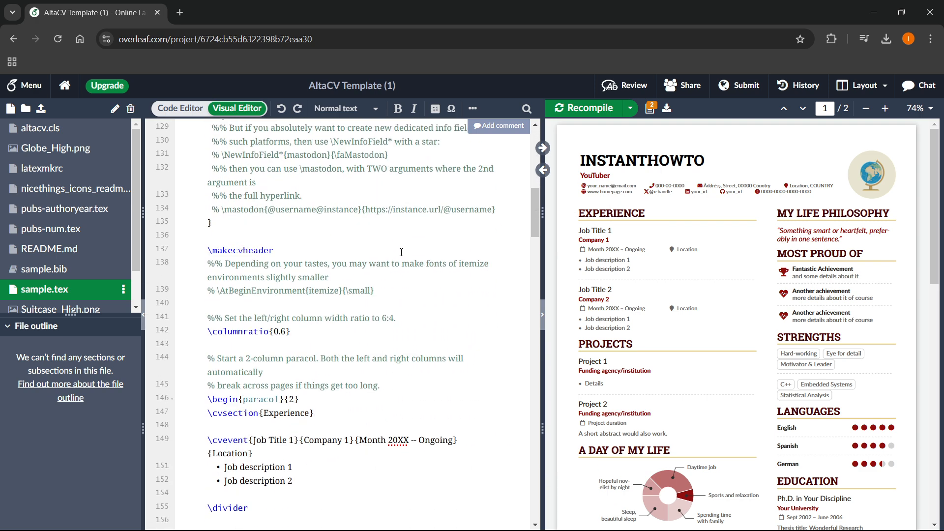
scroll(402, 253, "down", 5)
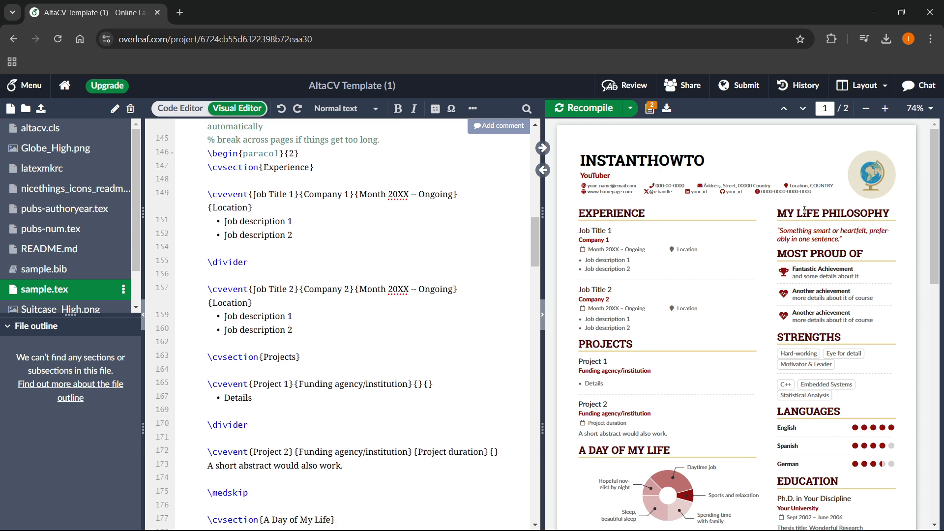
scroll(409, 259, "down", 7)
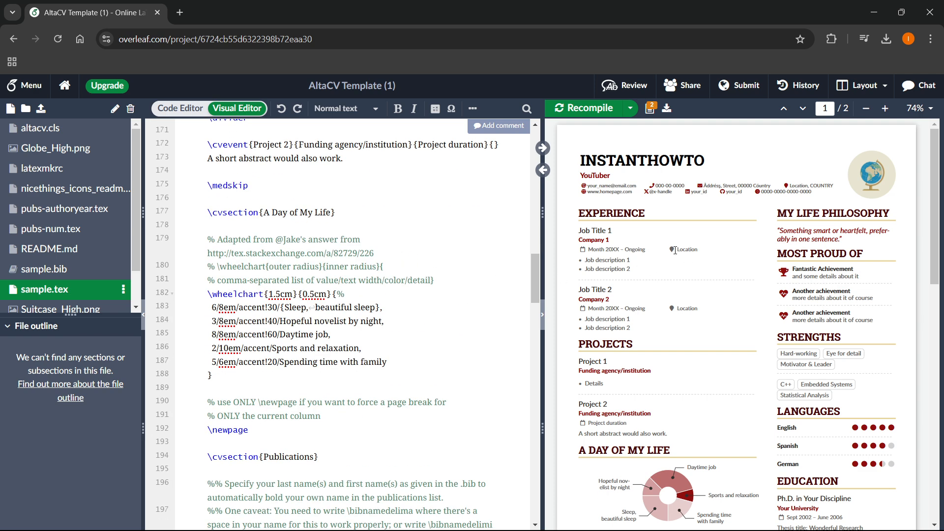
scroll(459, 264, "down", 2)
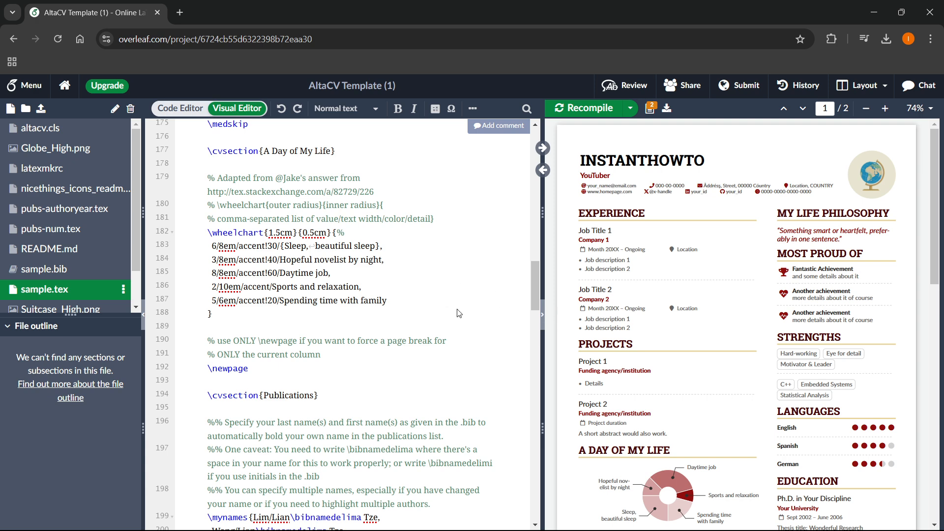
scroll(458, 313, "up", 9)
scroll(404, 281, "up", 2)
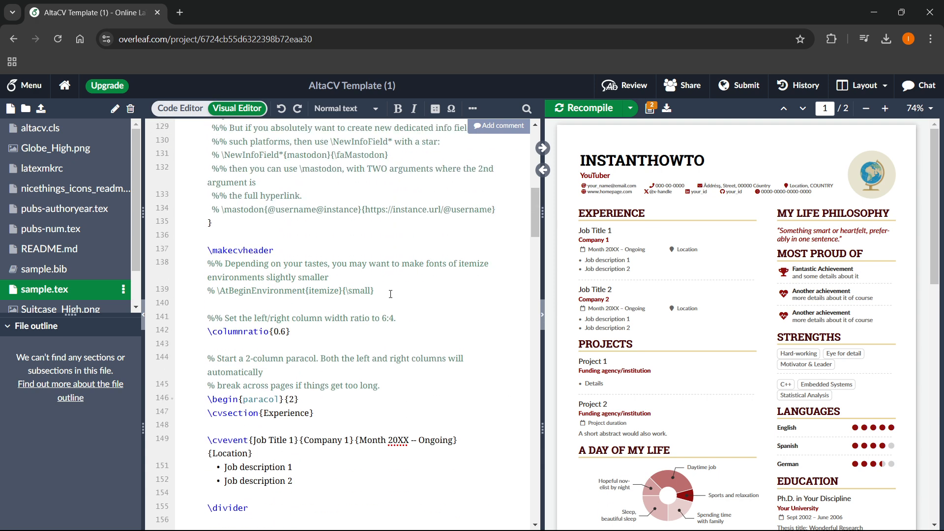
scroll(390, 294, "down", 2)
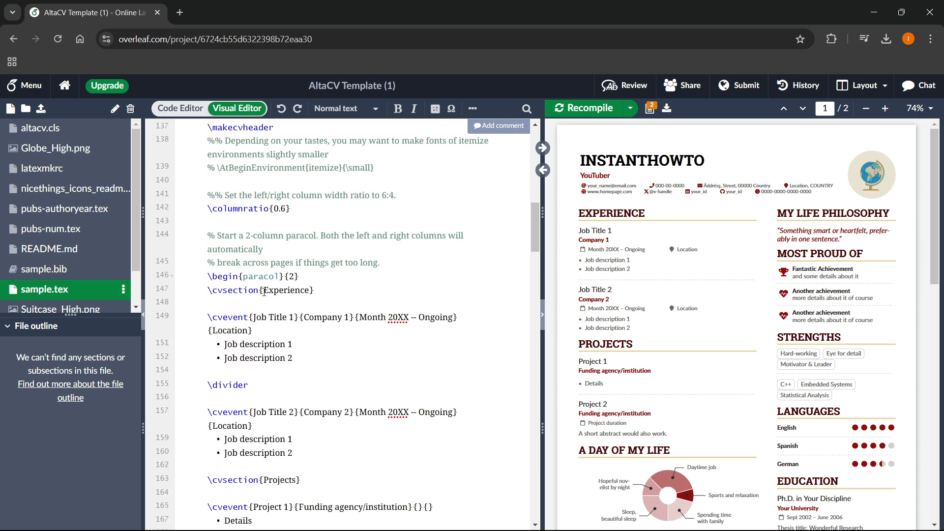
left_click_drag(264, 292, 313, 291)
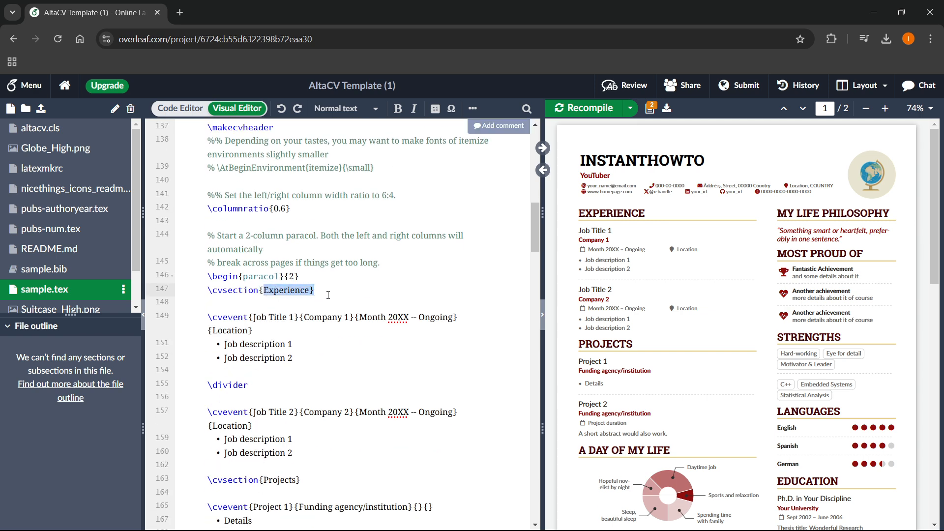
left_click(329, 294)
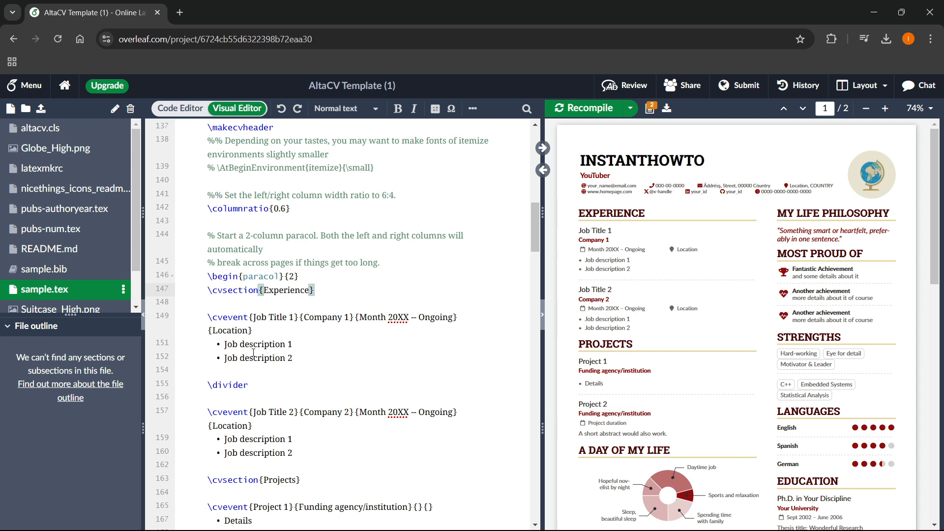
- Replace the second bullet under Job Title 1 with "I worked there for 2 months." and recompile the CV
left_click(281, 355)
left_click_drag(293, 357, 225, 361)
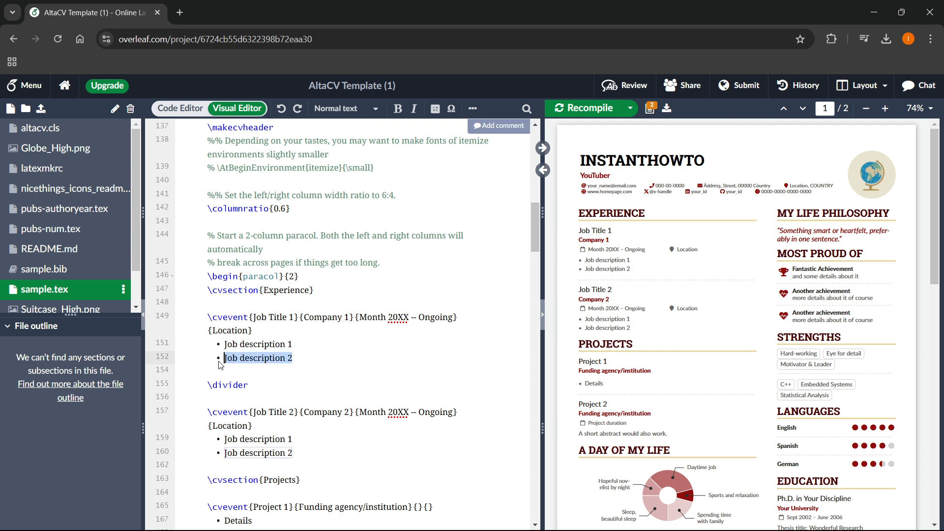
type("I worke")
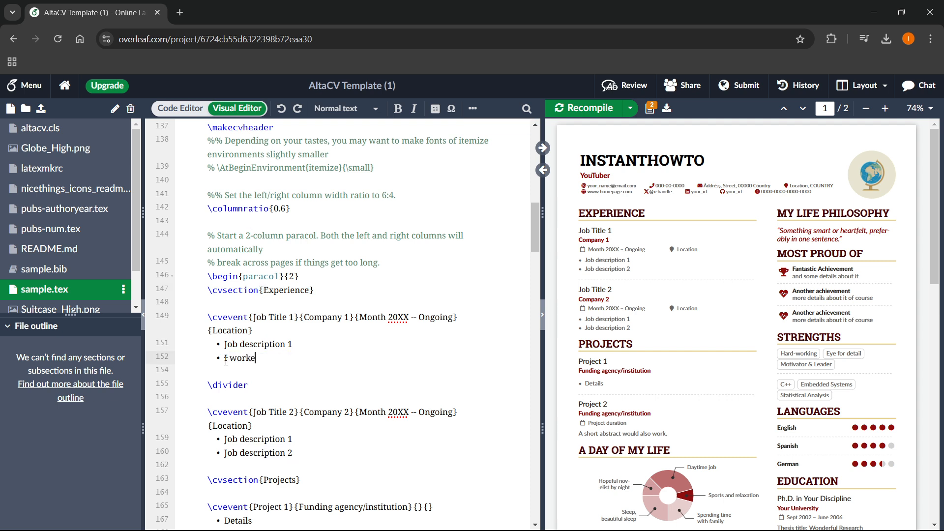
type("d there for 2 months.")
left_click(588, 109)
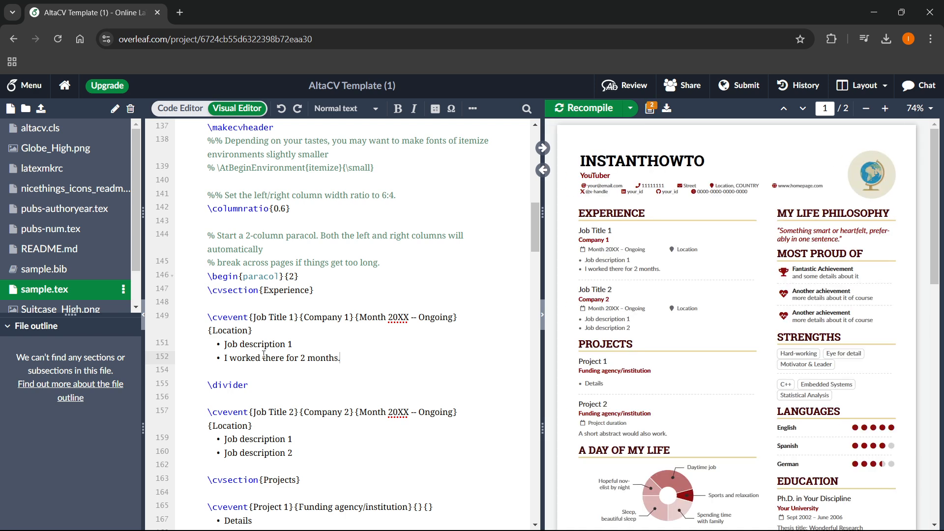
- Review the remaining CV sections in the source and preview, from Projects and Publications through Languages and Education to Referees
scroll(282, 347, "down", 4)
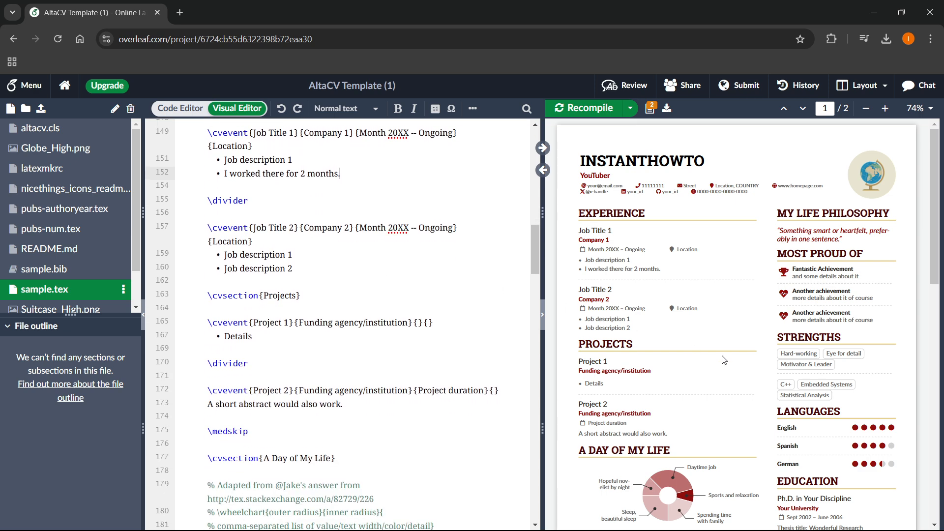
scroll(709, 343, "down", 2)
scroll(713, 334, "down", 5)
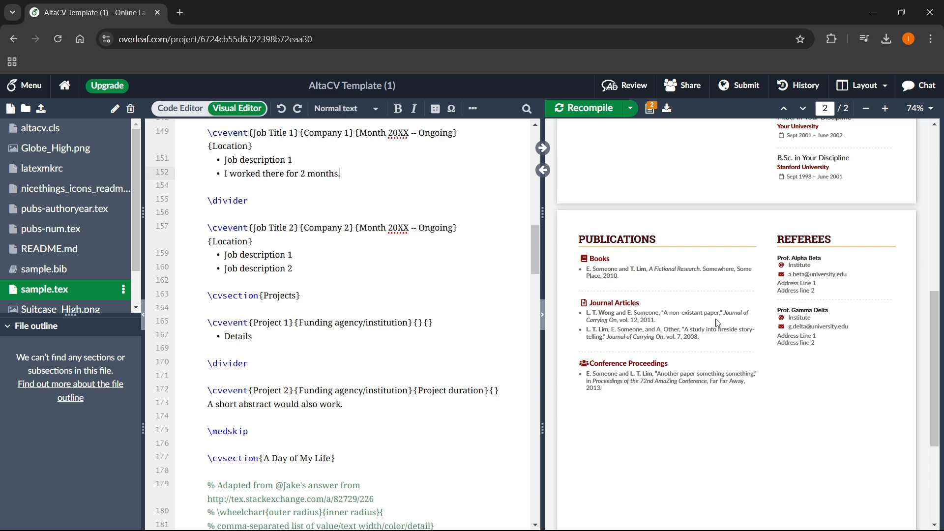
scroll(216, 348, "down", 10)
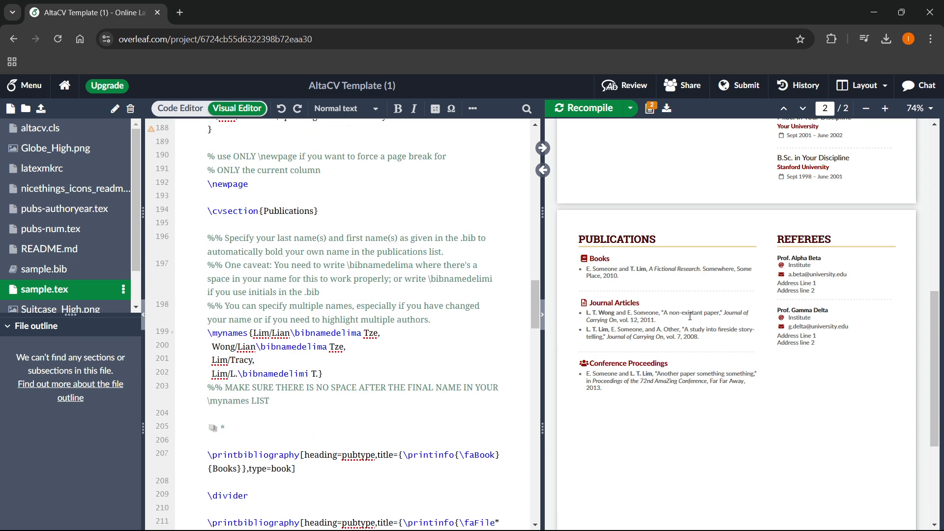
scroll(690, 316, "up", 1)
left_click(297, 213)
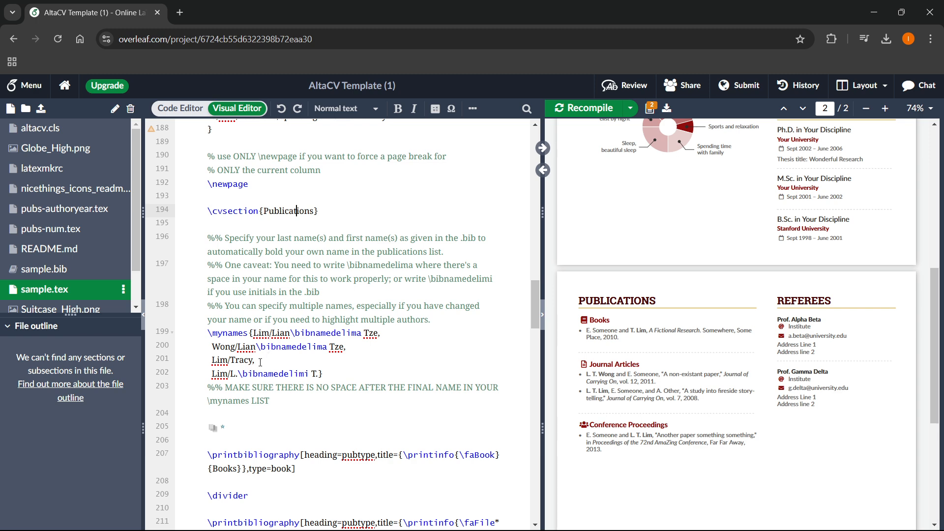
scroll(276, 365, "down", 3)
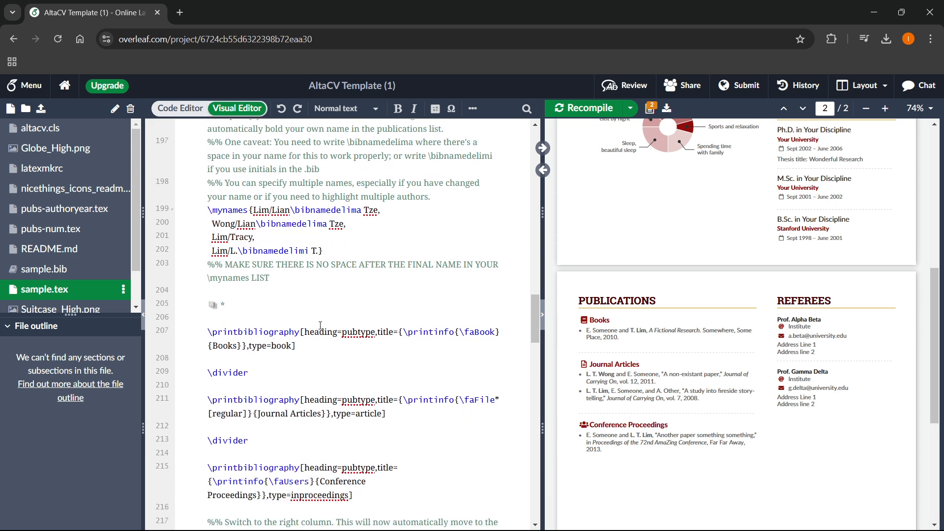
scroll(309, 341, "down", 15)
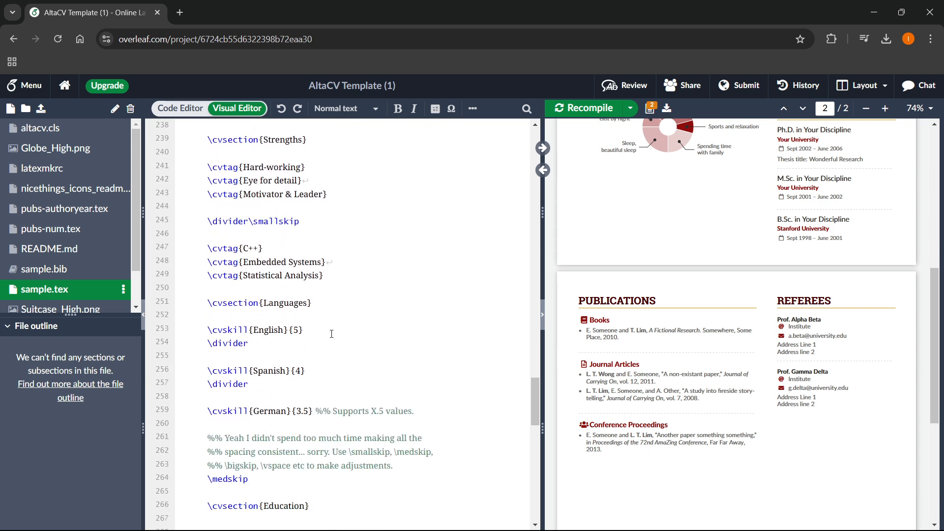
scroll(331, 334, "down", 20)
scroll(345, 334, "up", 10)
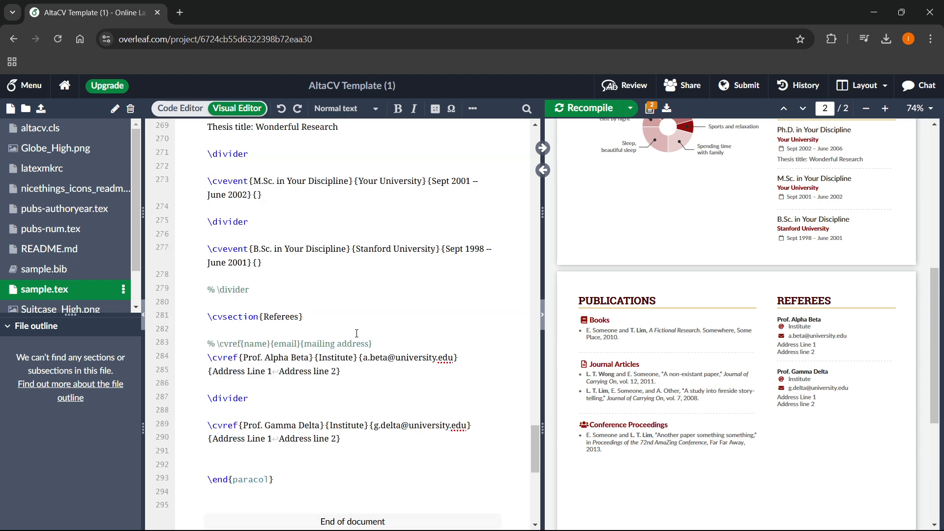
scroll(578, 126, "up", 10)
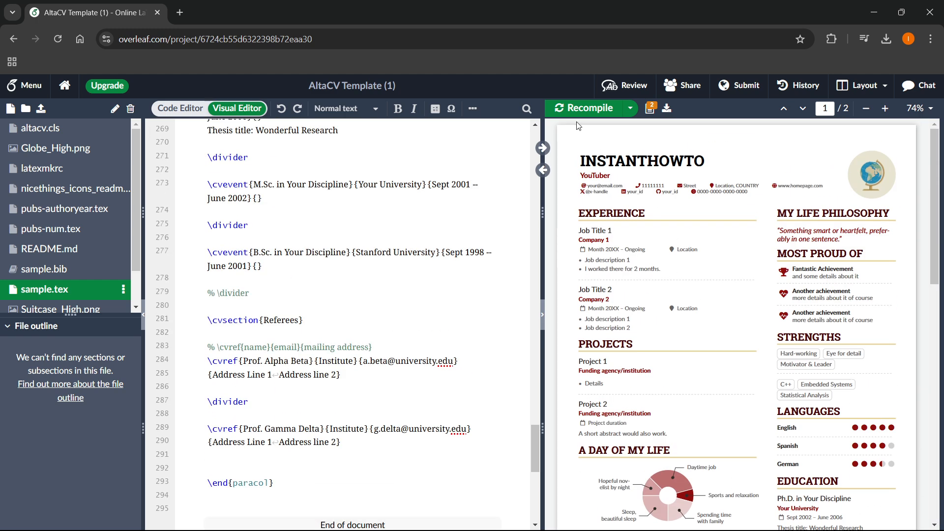
- Recompile the CV and download it as a PDF
left_click(585, 108)
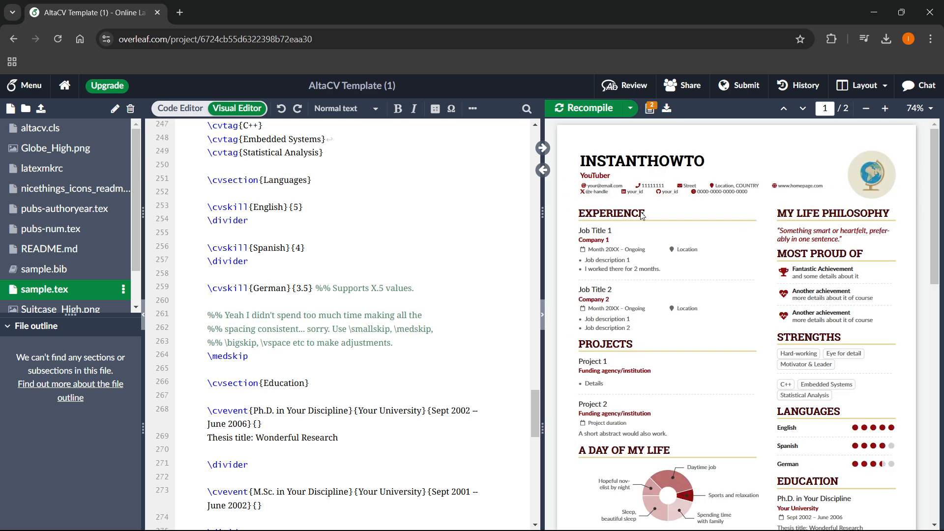
scroll(401, 306, "up", 20)
scroll(401, 306, "up", 1)
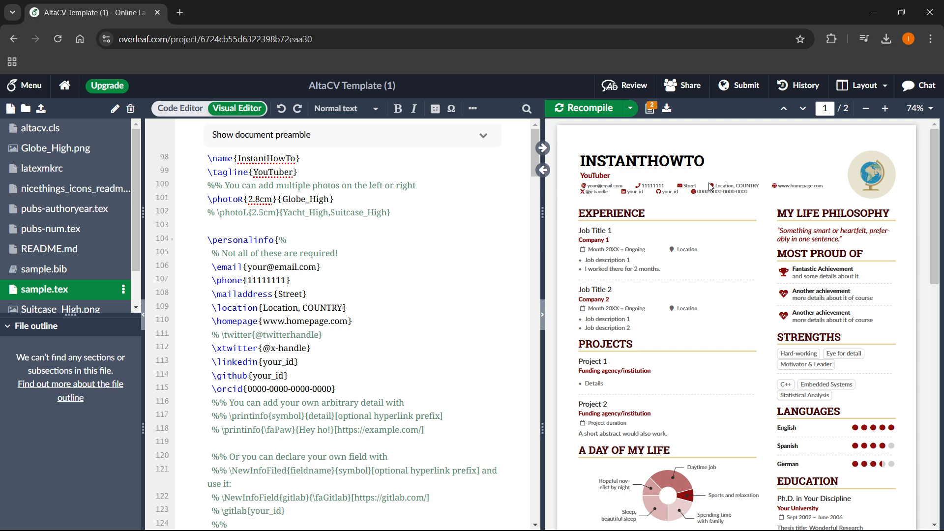
left_click(666, 109)
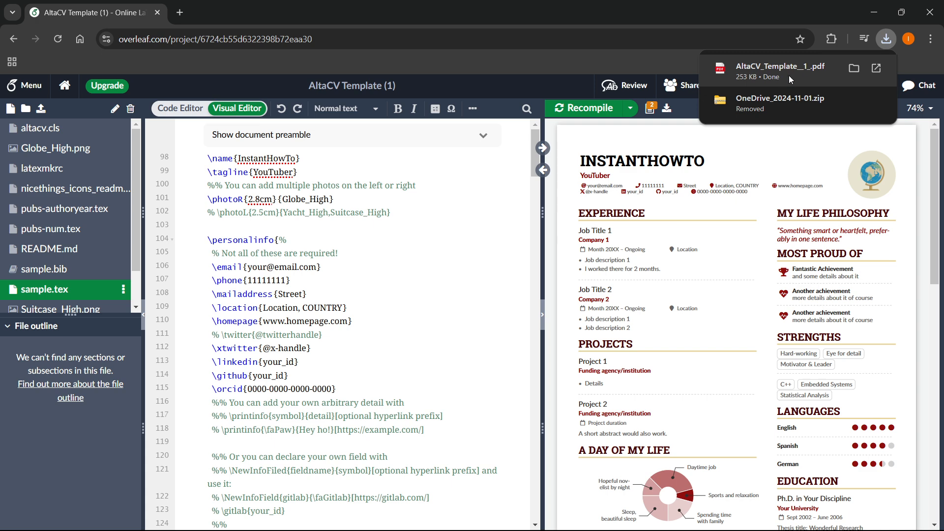
- Open the downloaded AltaCV_Template__1_.pdf and review both CV pages, from the header to Publications and Referees, then close the file
left_click(789, 75)
left_click(645, 113)
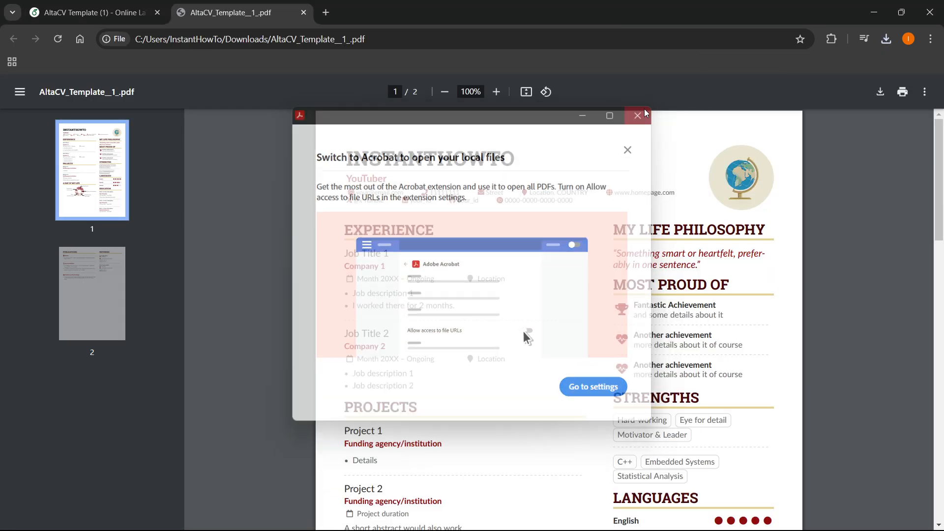
scroll(586, 251, "down", 20)
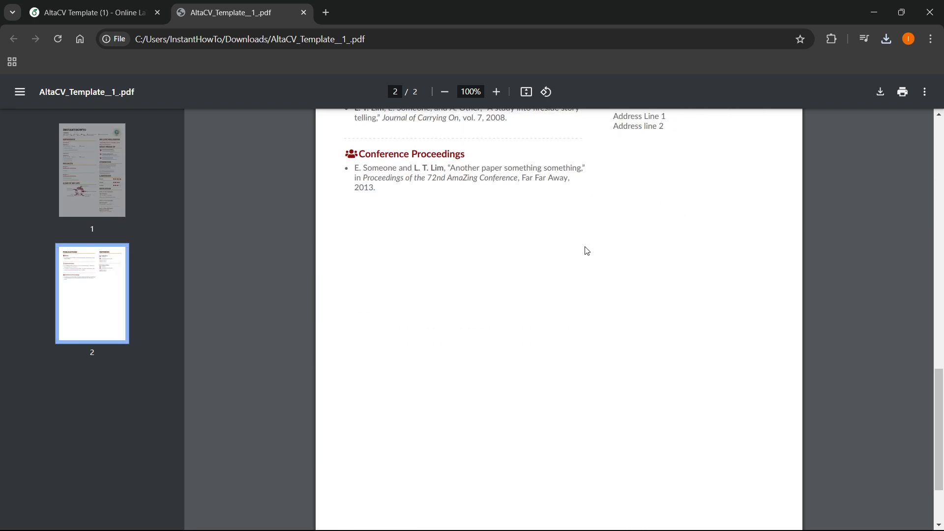
scroll(586, 250, "up", 17)
scroll(587, 251, "up", 3)
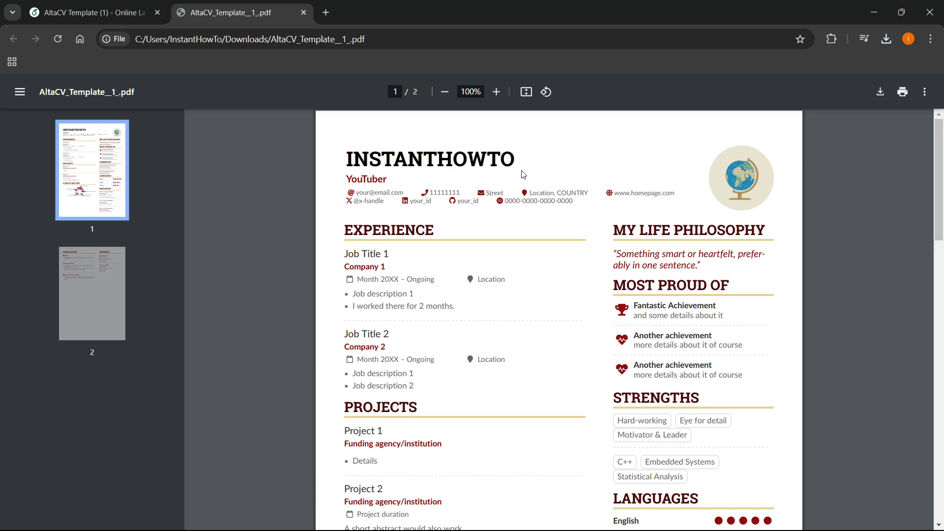
scroll(508, 181, "down", 15)
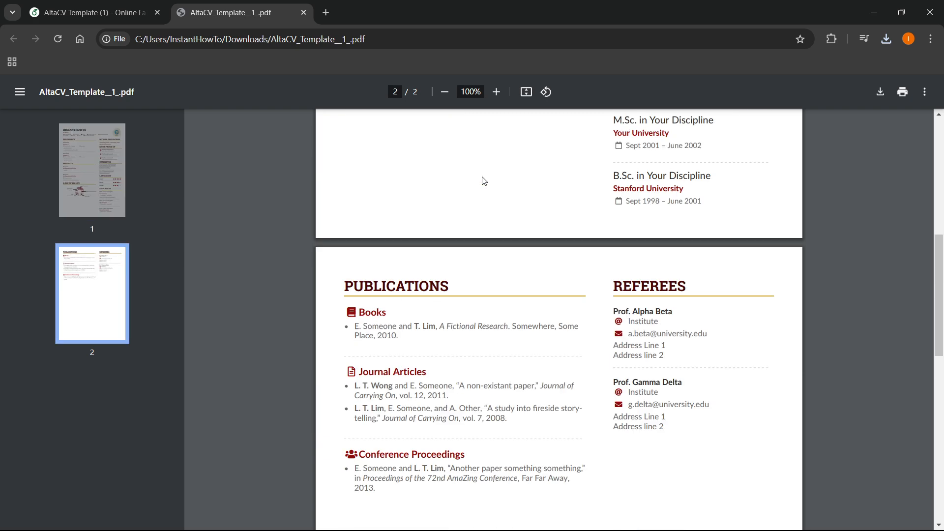
scroll(482, 181, "up", 15)
middle_click(282, 17)
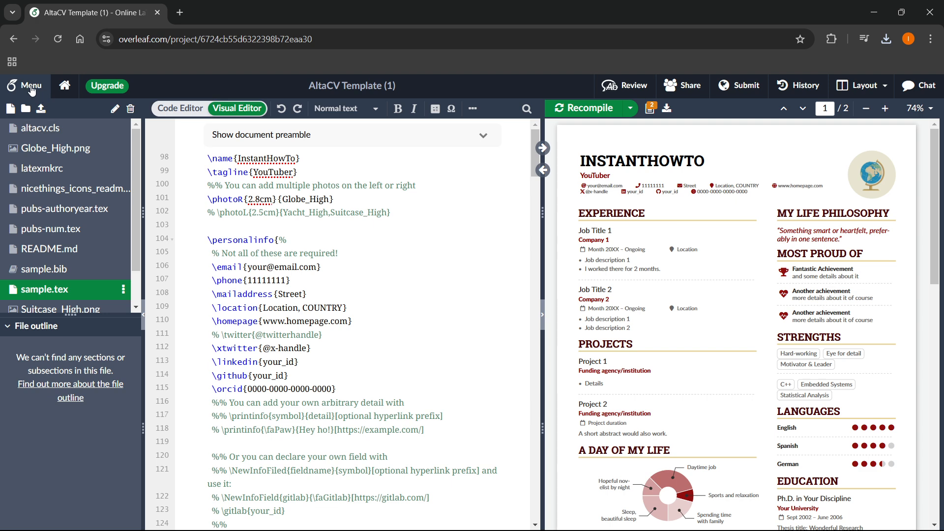
- Leave the CV editor and go to the list of all Overleaf projects
left_click(29, 87)
left_click(394, 158)
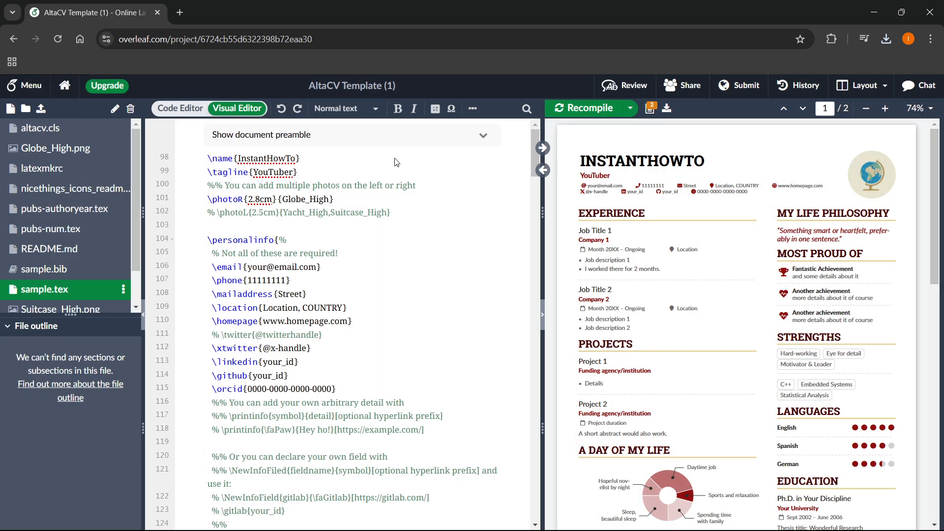
left_click(14, 41)
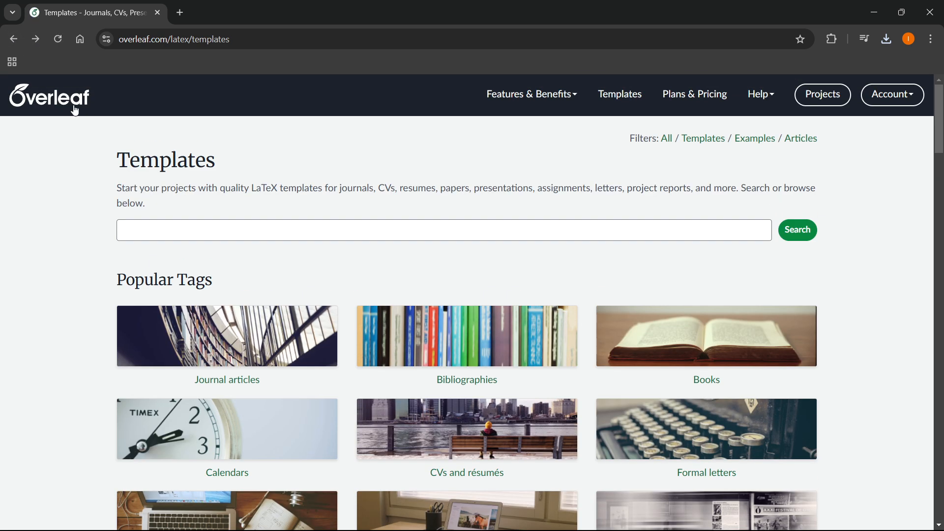
left_click(81, 101)
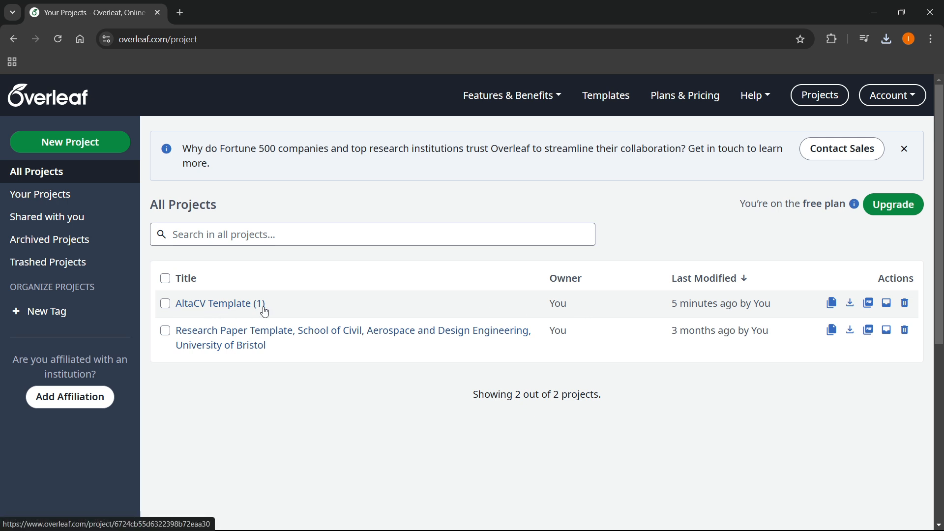
- Reopen the AltaCV Template (1) project from the project list, leaving it unselected there
left_click(165, 305)
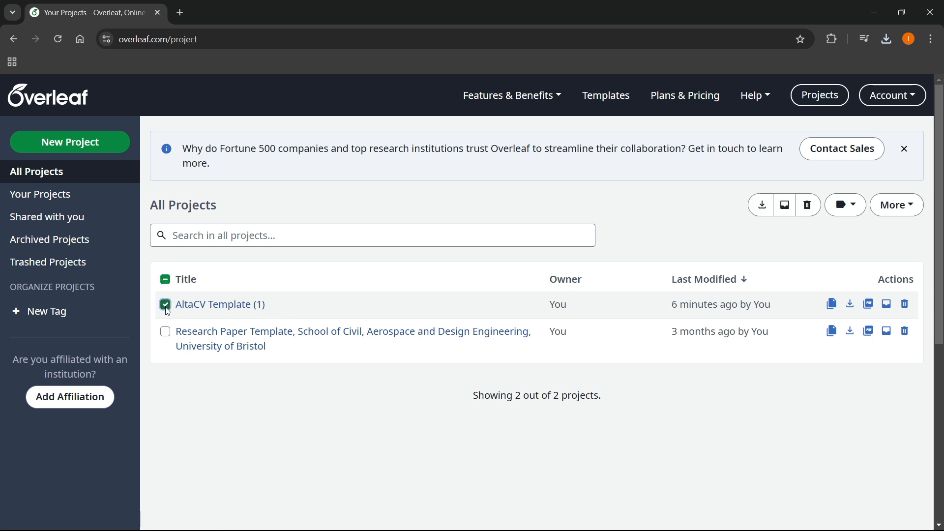
left_click(166, 305)
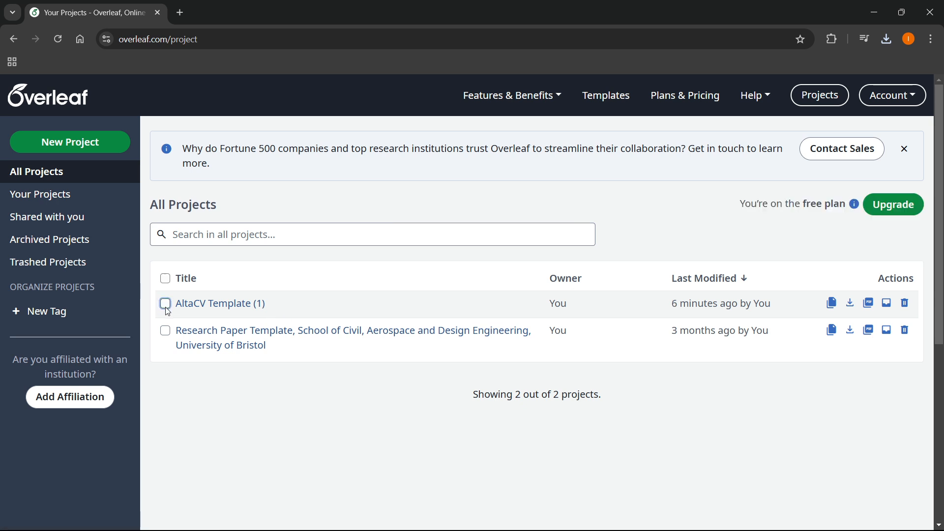
left_click(241, 309)
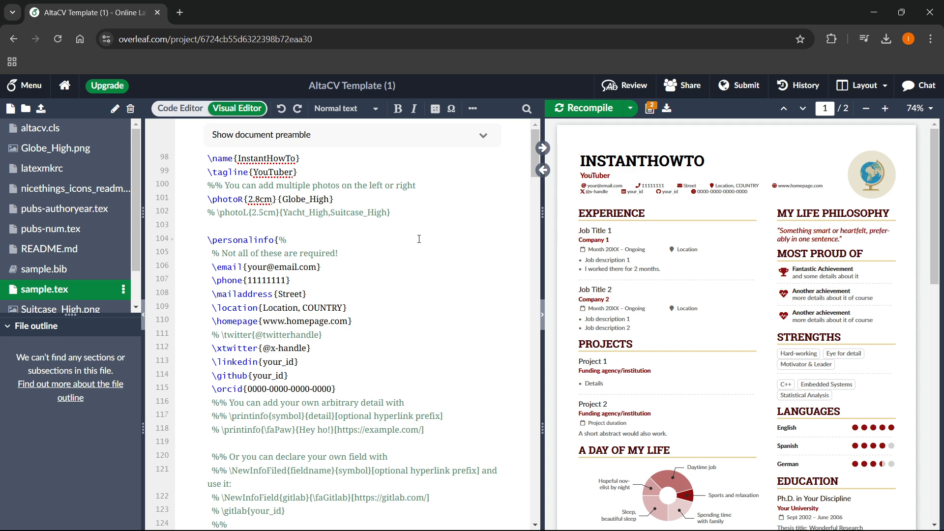
- Compare the code and visual views of sample.tex, and check the visual source from the personal info to the Experience section
left_click(182, 108)
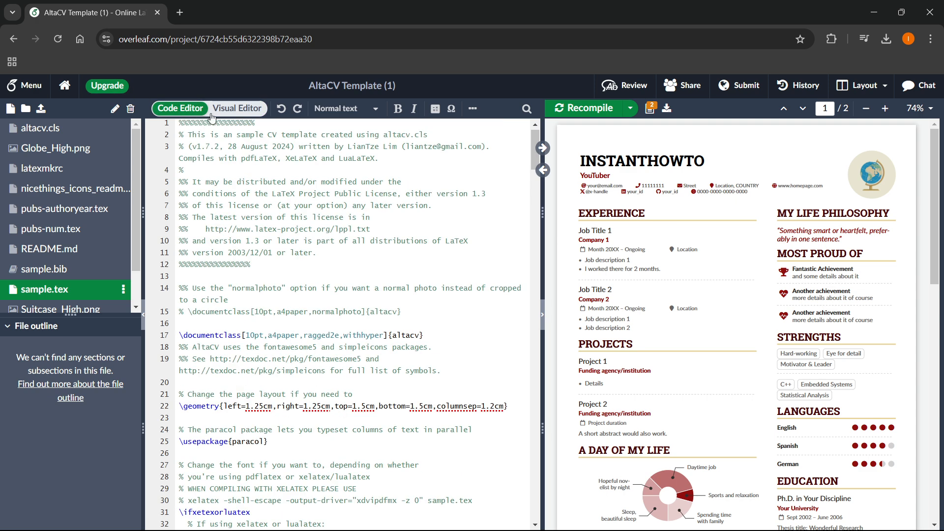
left_click(235, 109)
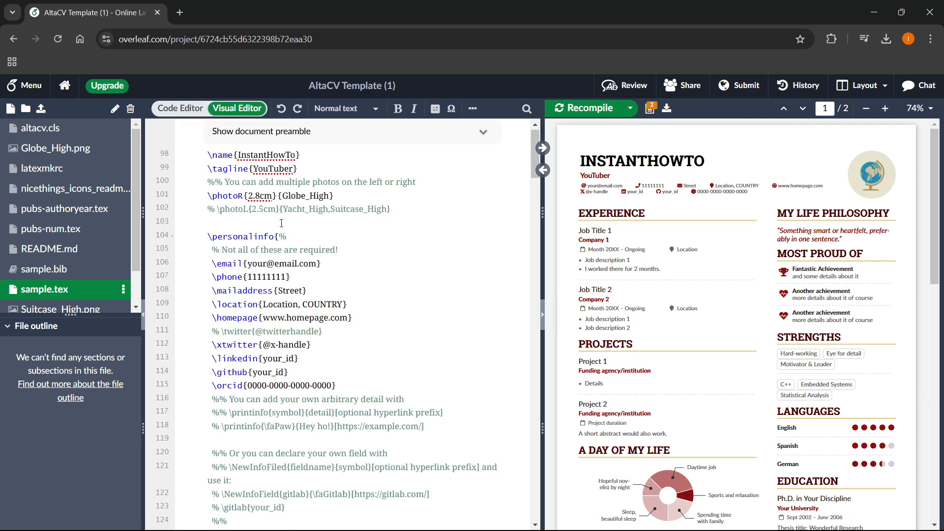
scroll(271, 219, "down", 5)
scroll(271, 218, "down", 5)
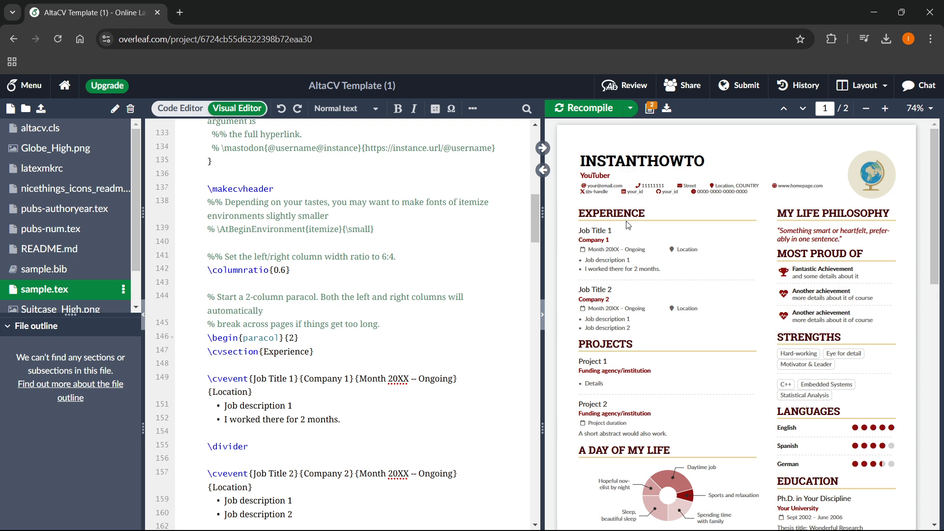
scroll(401, 285, "up", 9)
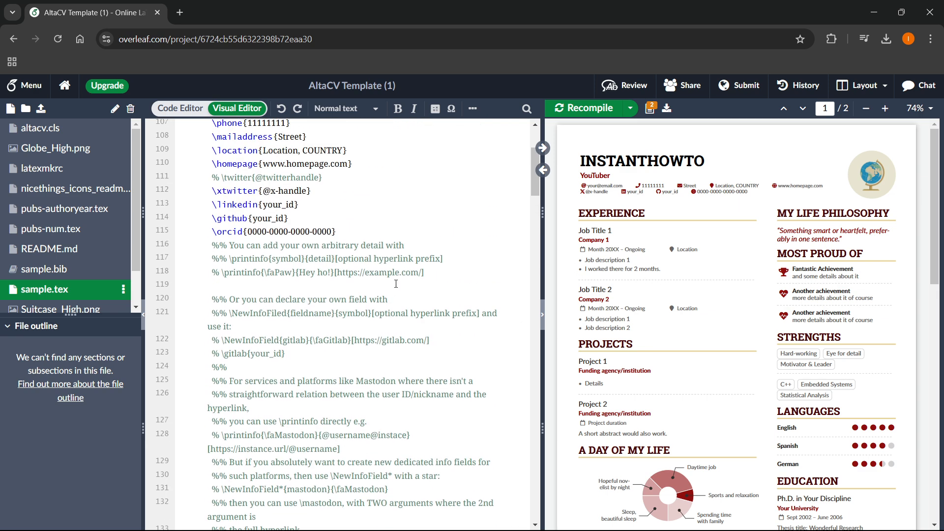